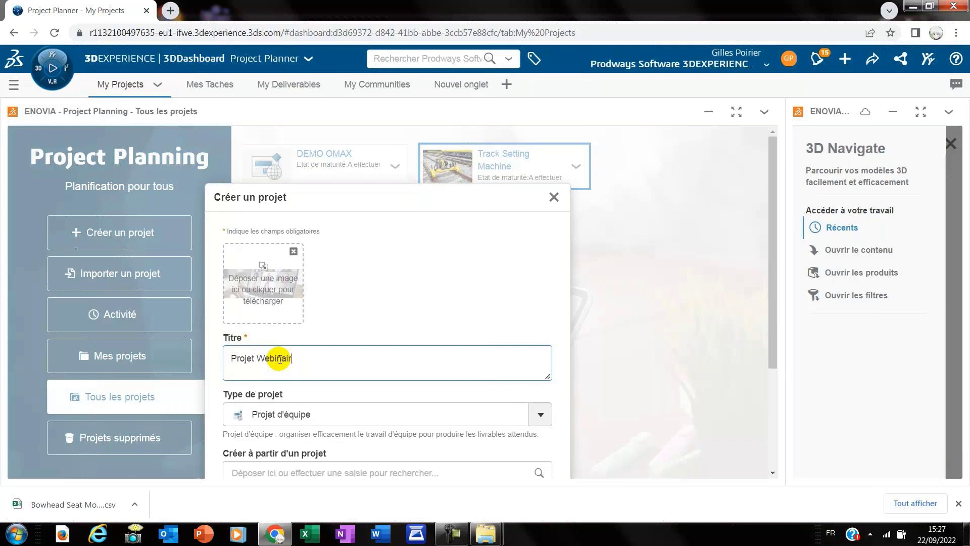
Create the project "Projet Webinaire" with type Projet d'équipe and the description "Projet test"
{"action": "left_click", "coordinate": [326, 414]}
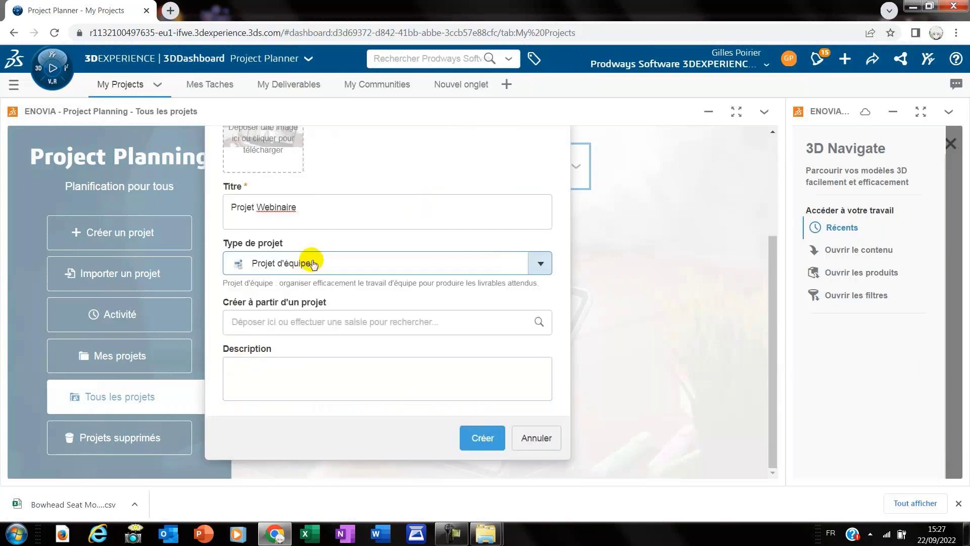
{"action": "left_click", "coordinate": [313, 264]}
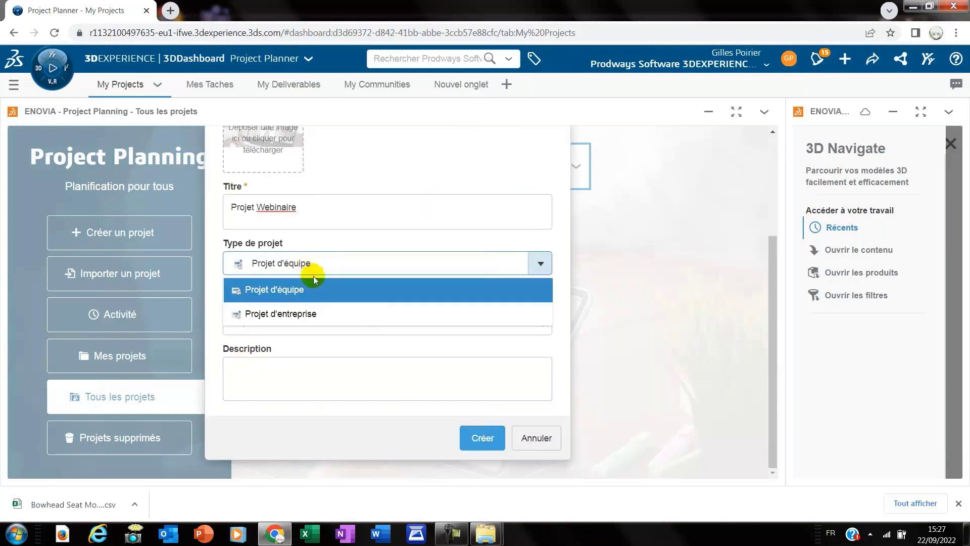
{"action": "left_click", "coordinate": [305, 293]}
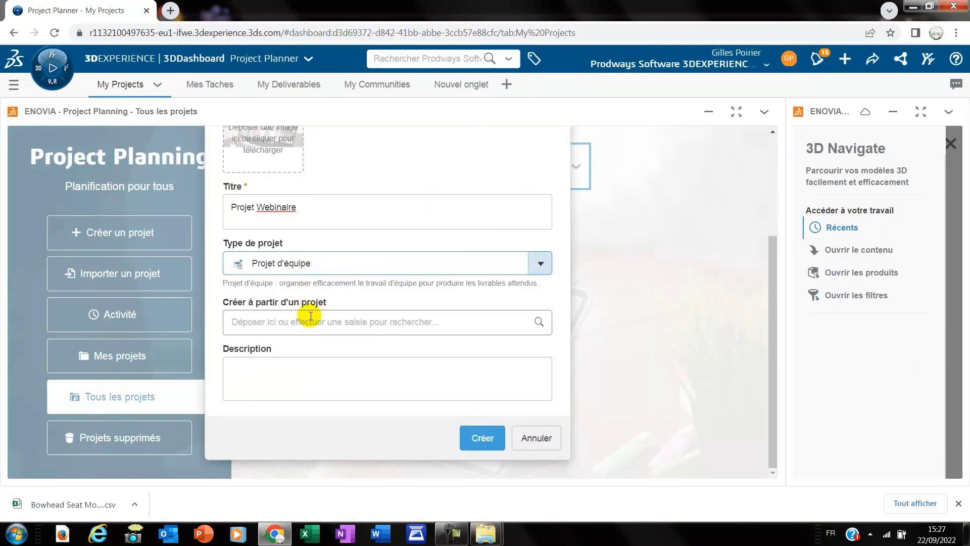
{"action": "left_click", "coordinate": [274, 367]}
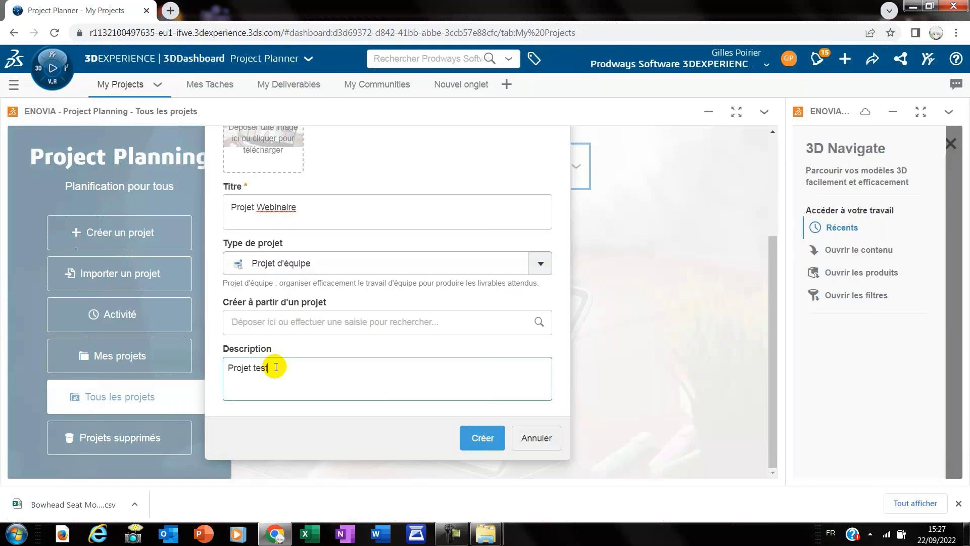
{"action": "left_click", "coordinate": [482, 438]}
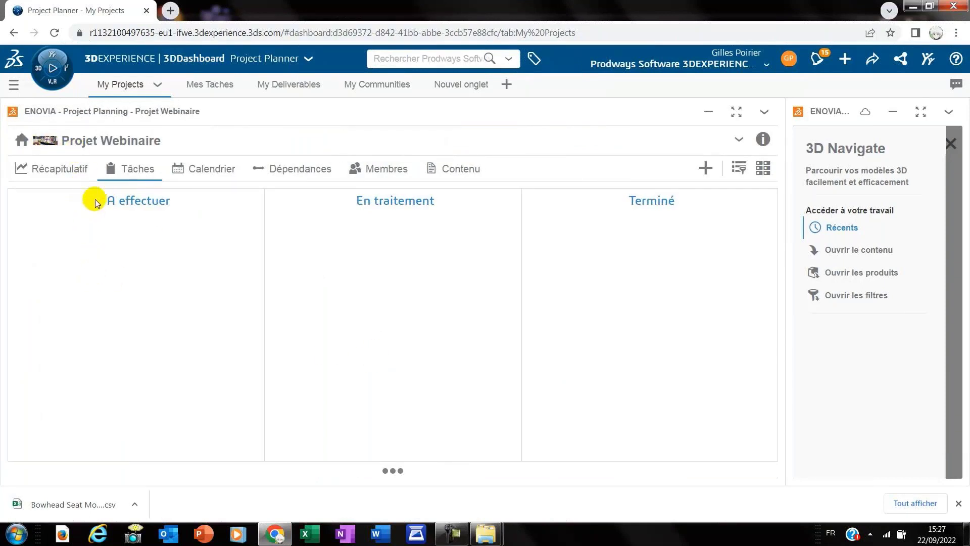
Review the new project's summary, calendar and member list
{"action": "left_click", "coordinate": [61, 177]}
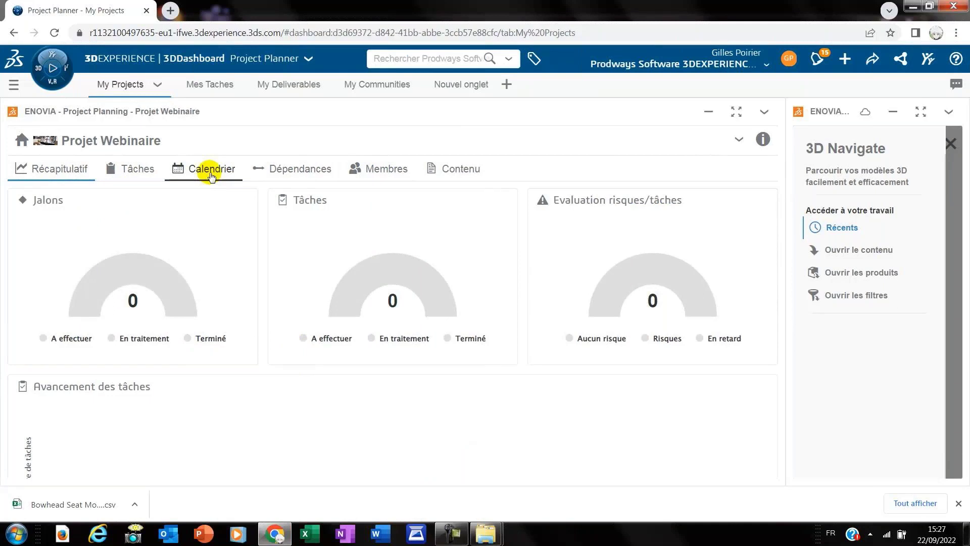
{"action": "left_click", "coordinate": [211, 172]}
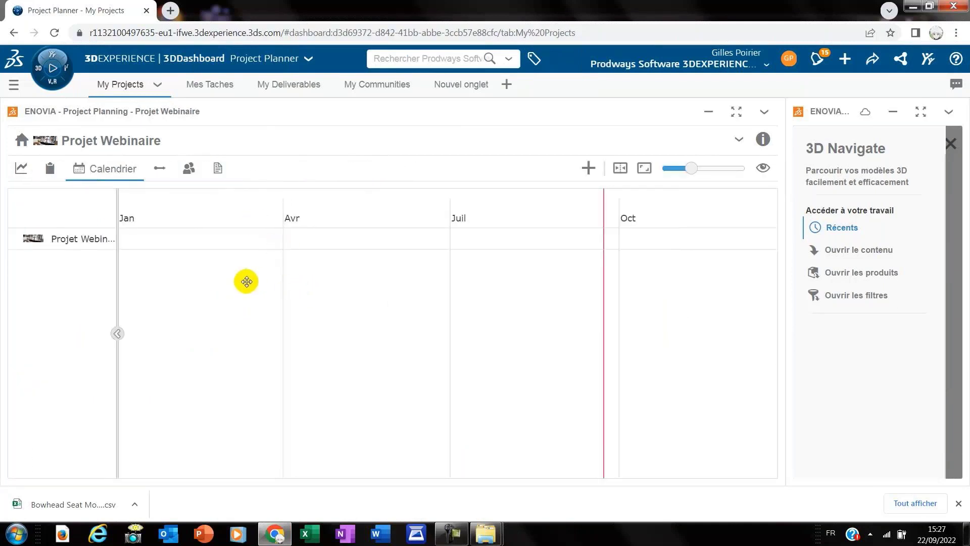
{"action": "left_click", "coordinate": [190, 176]}
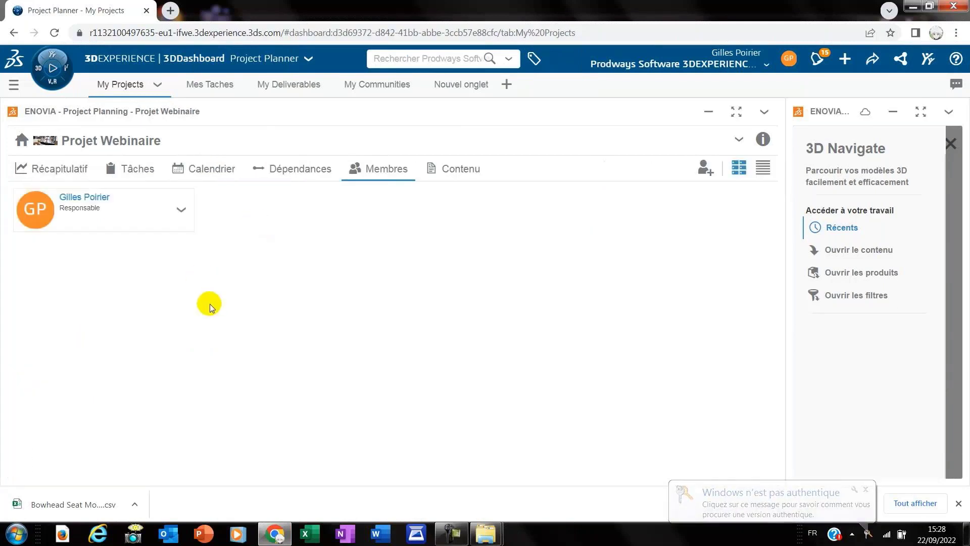
Begin adding members to Projet Webinaire and assign a colleague the Auteur role
{"action": "left_click", "coordinate": [705, 171]}
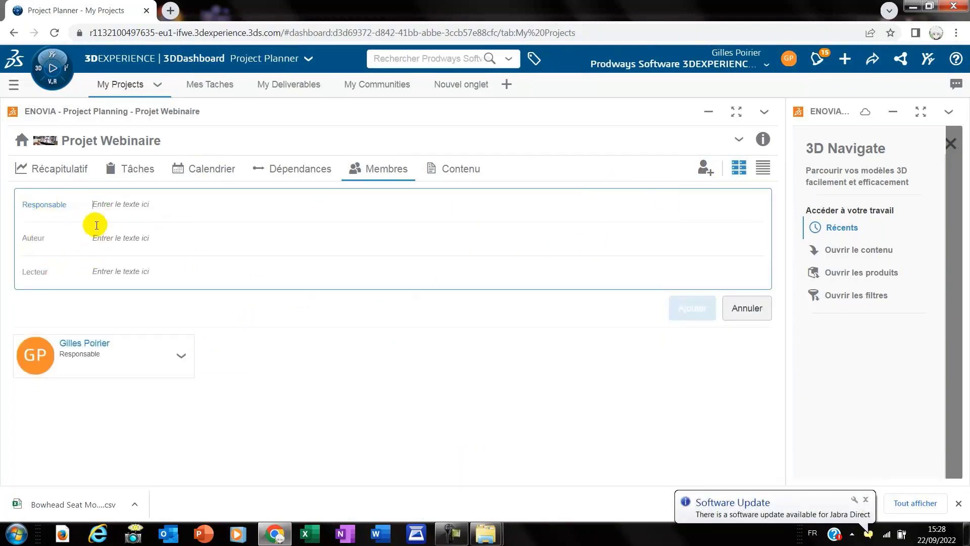
{"action": "type", "text": "step"}
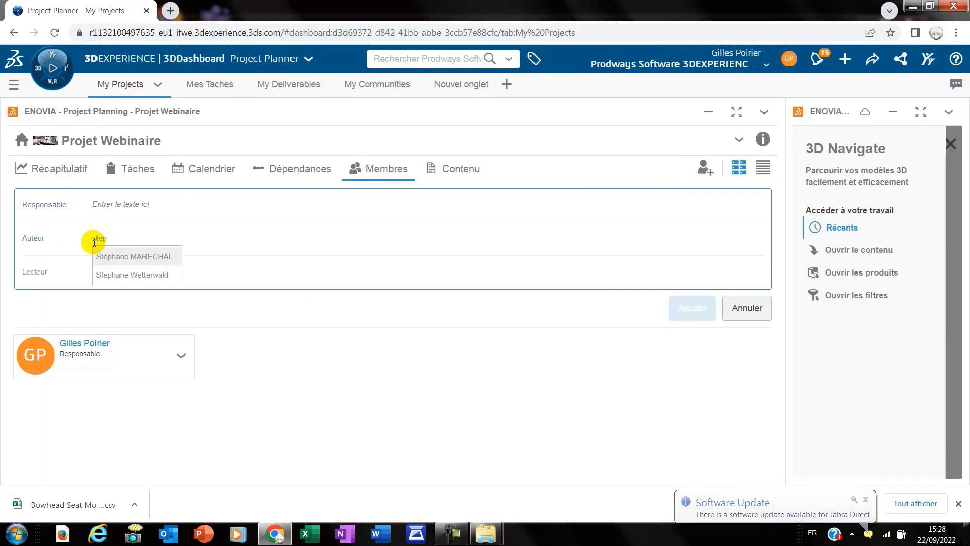
{"action": "left_click", "coordinate": [113, 274]}
Assign two more colleagues the Lecteur role and add all the selected members to the project
{"action": "left_click", "coordinate": [109, 272]}
{"action": "type", "text": "ste"}
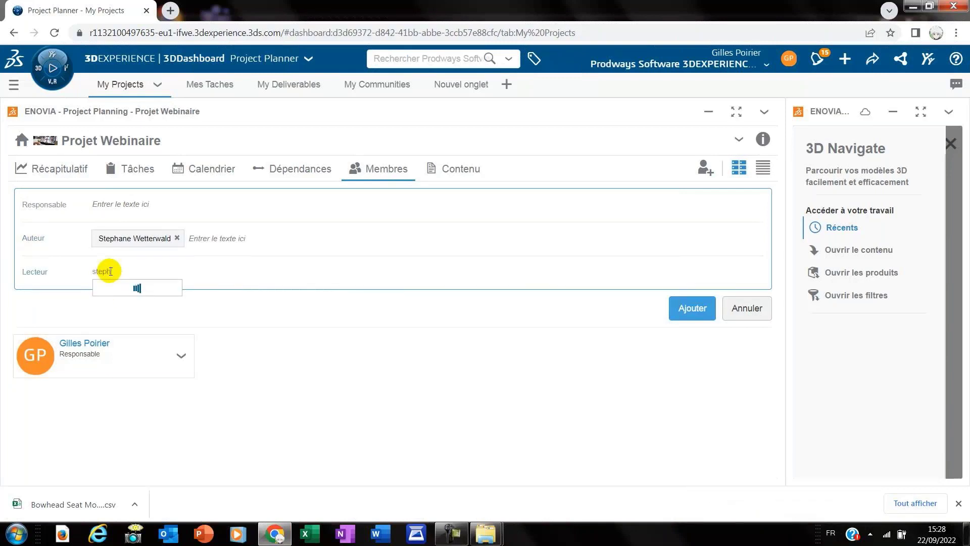
{"action": "type", "text": "ph"}
{"action": "left_click", "coordinate": [158, 286]}
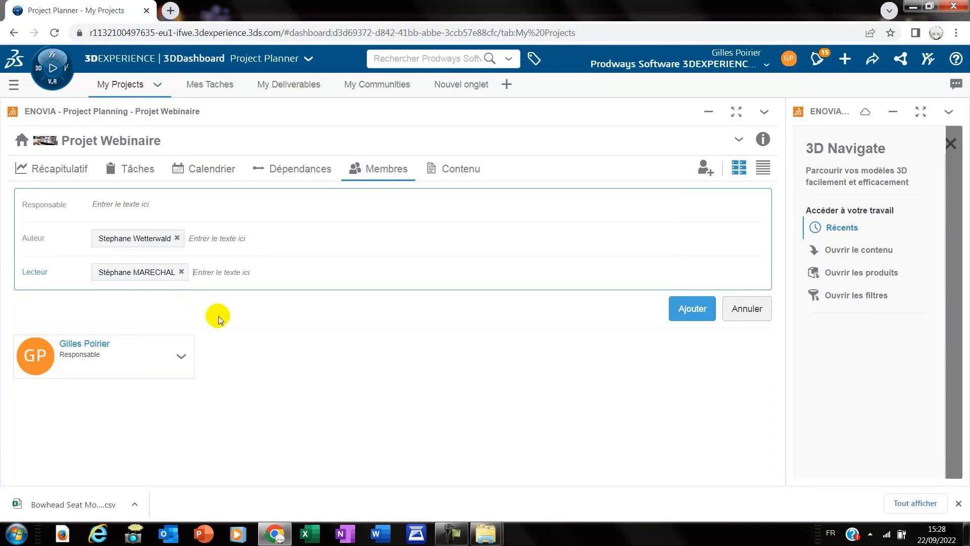
{"action": "type", "text": "guen"}
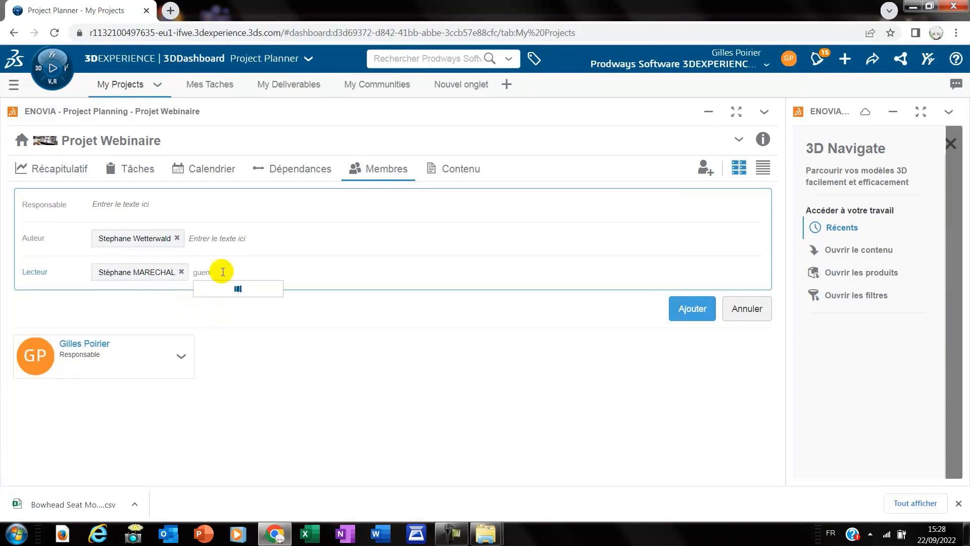
{"action": "left_click", "coordinate": [242, 287]}
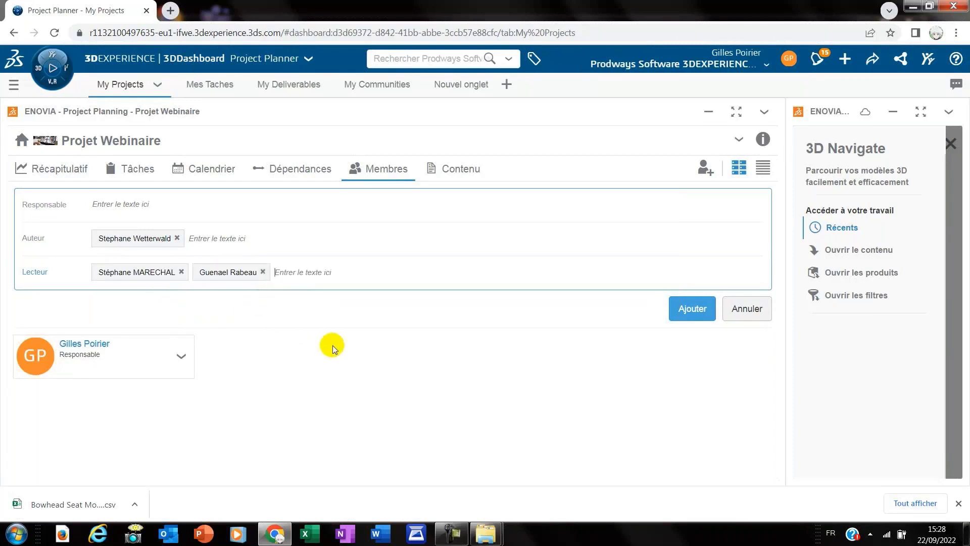
{"action": "left_click", "coordinate": [675, 315]}
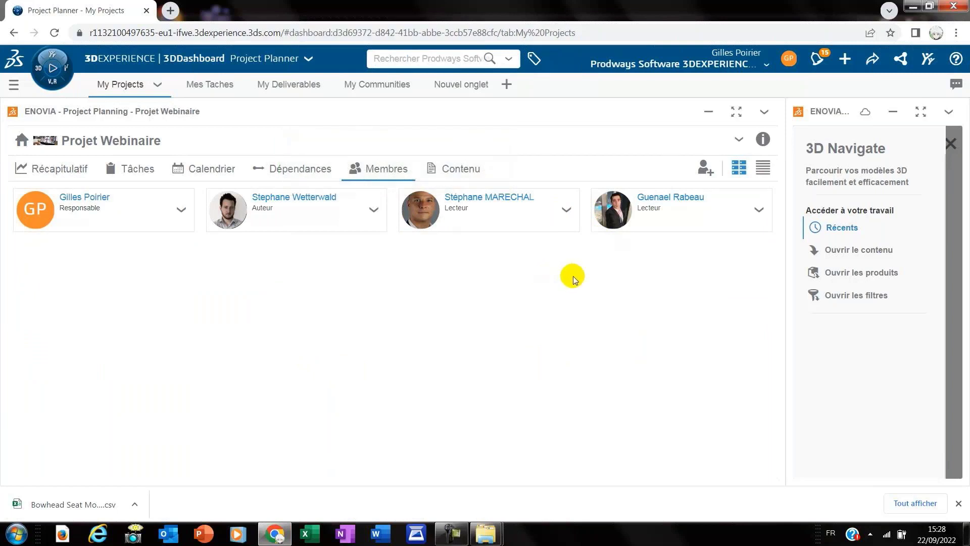
Return to the project list and import Bowhead Seat Modification.csv as a new project
{"action": "left_click", "coordinate": [56, 171]}
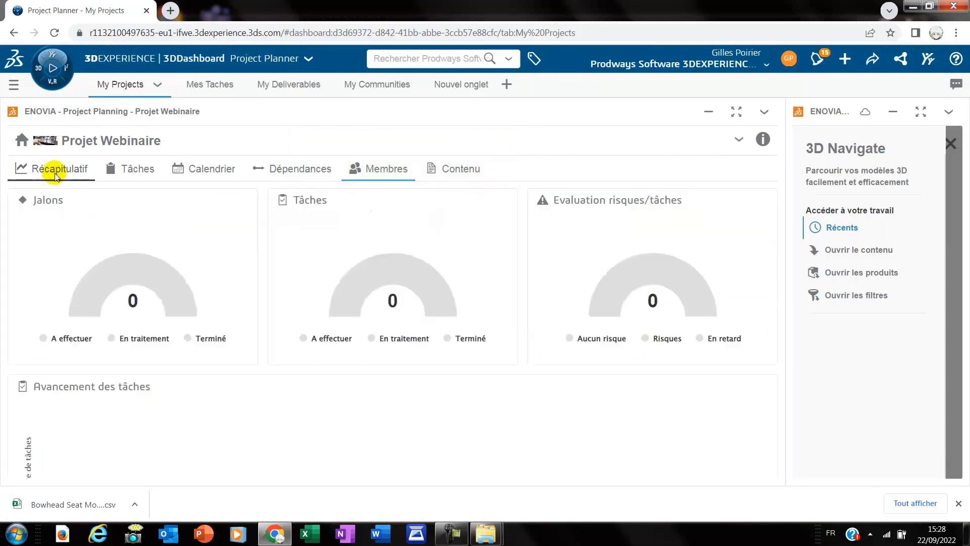
{"action": "left_click", "coordinate": [21, 141]}
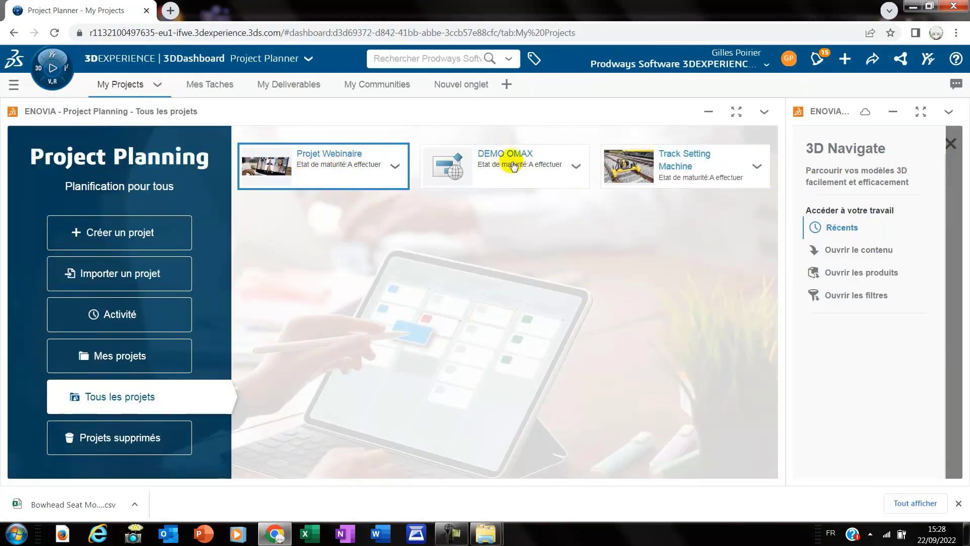
{"action": "left_click", "coordinate": [151, 276]}
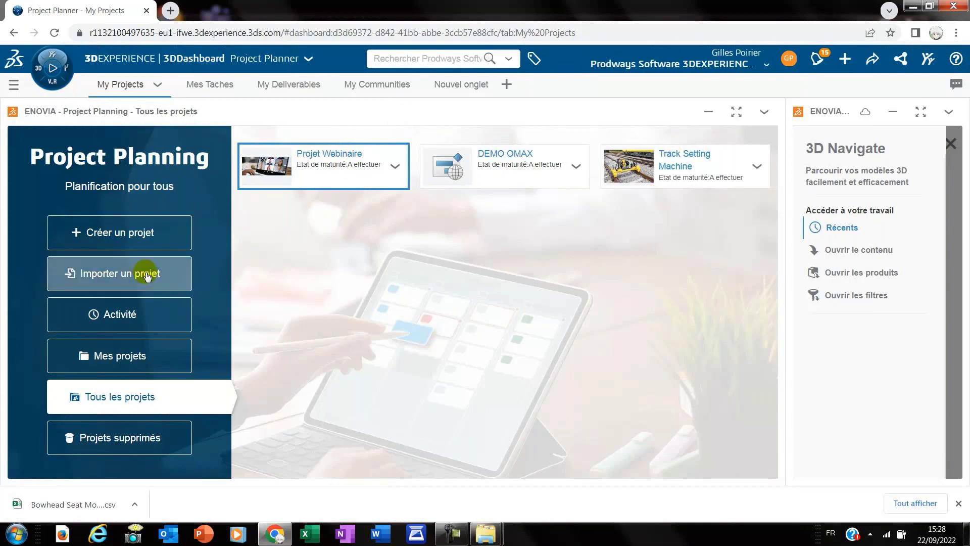
{"action": "left_click", "coordinate": [293, 282]}
{"action": "left_click", "coordinate": [234, 86]}
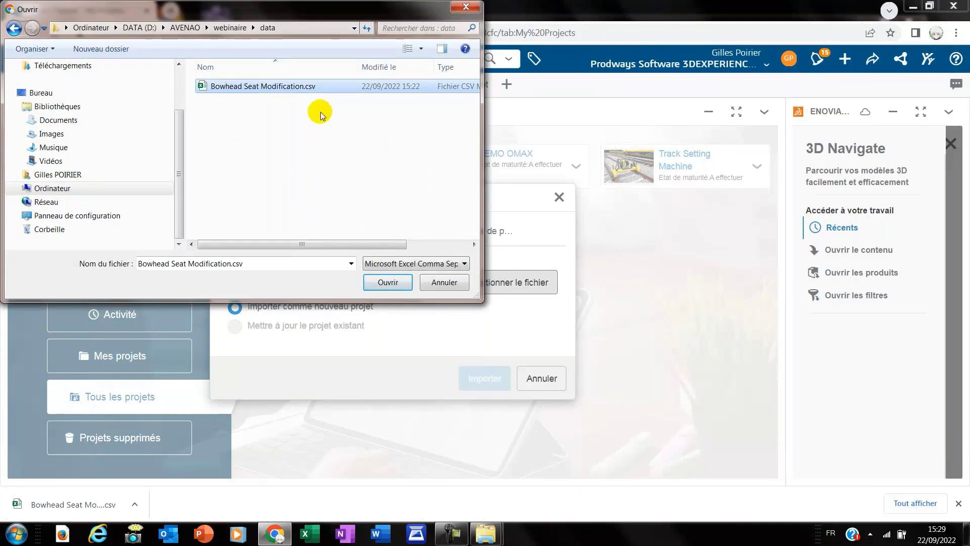
{"action": "left_click", "coordinate": [397, 282]}
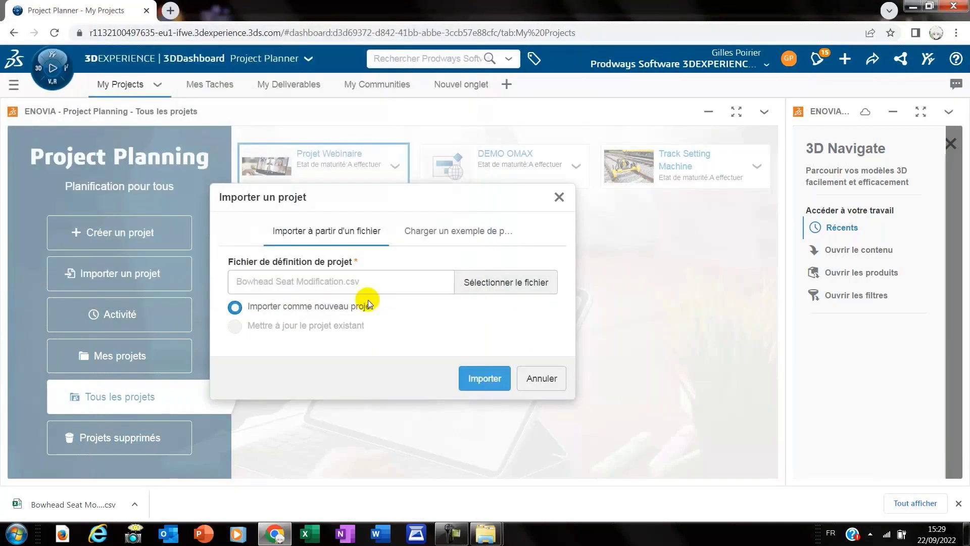
{"action": "left_click", "coordinate": [484, 378]}
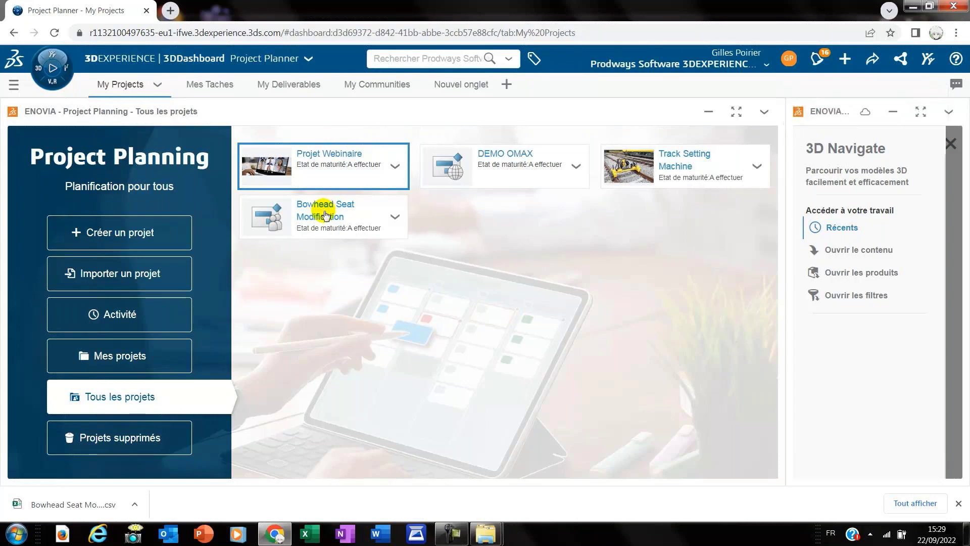
Open the Bowhead Seat Modification project and examine its summary, tasks, calendar and members
{"action": "left_click", "coordinate": [325, 214]}
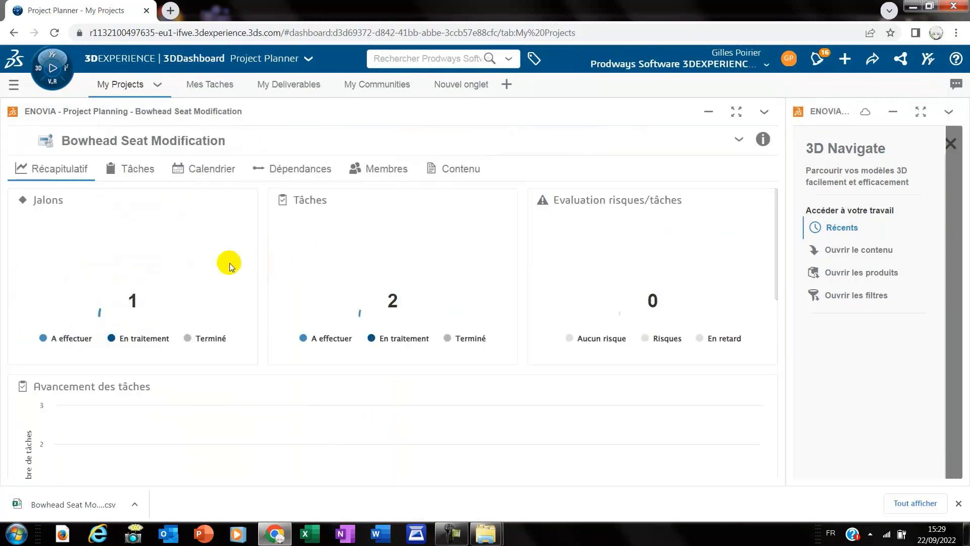
{"action": "left_click", "coordinate": [147, 172]}
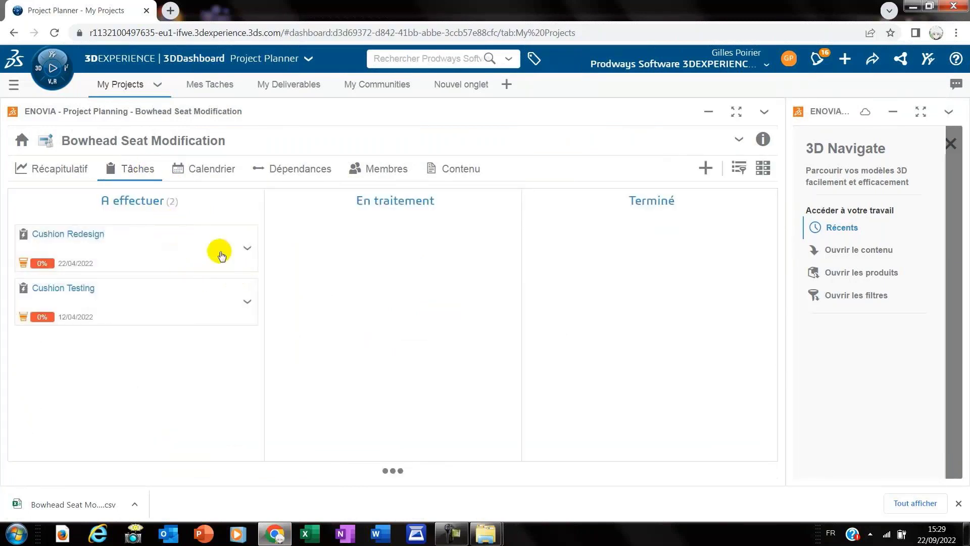
{"action": "left_click", "coordinate": [211, 169]}
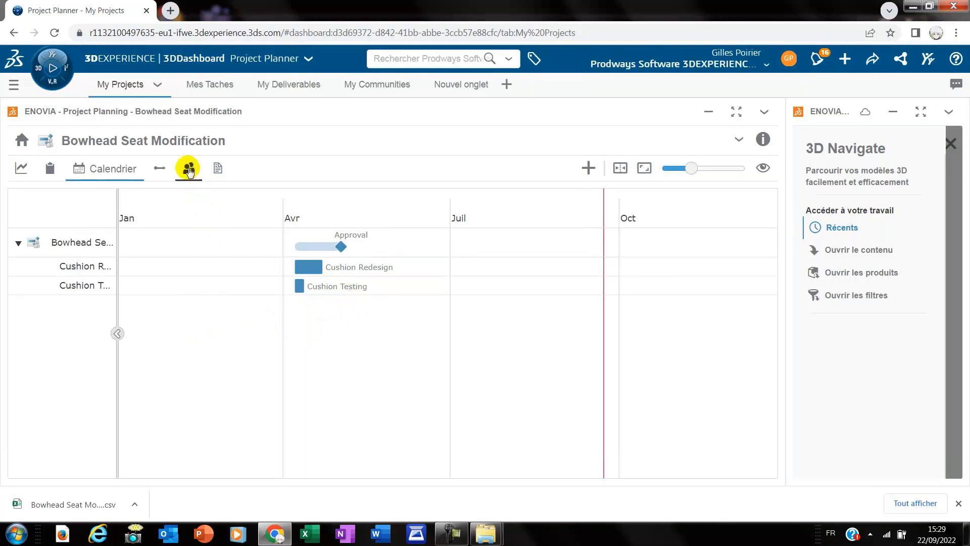
{"action": "left_click", "coordinate": [189, 170]}
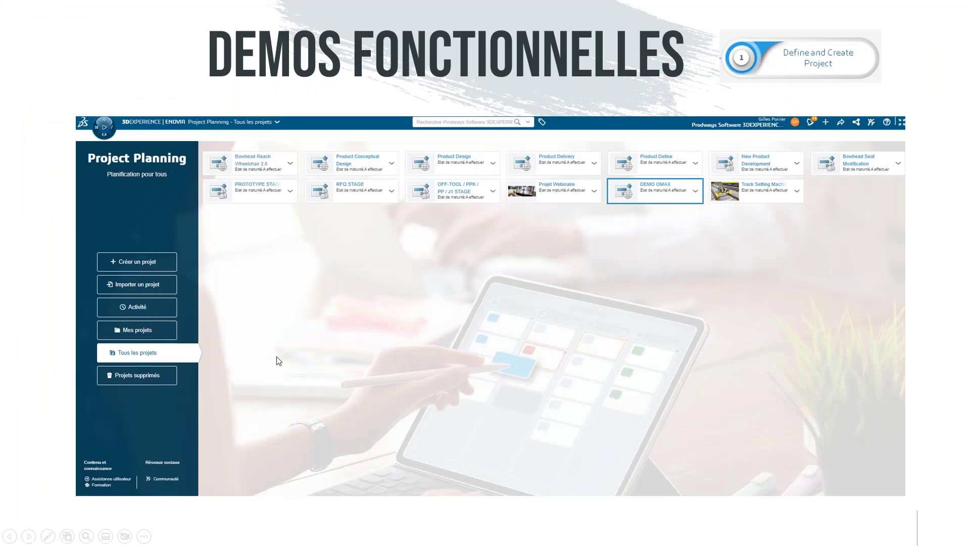
{"action": "left_click", "coordinate": [277, 357]}
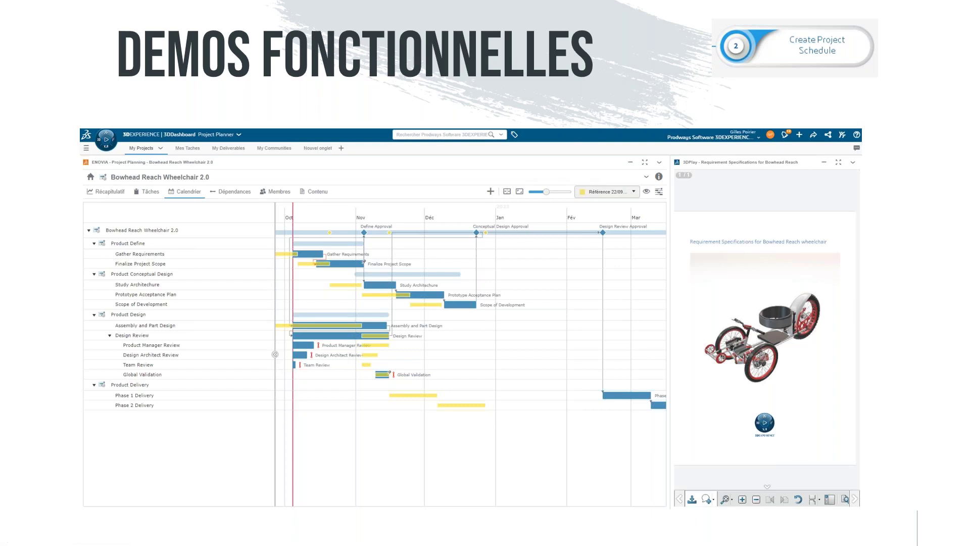
{"action": "left_click", "coordinate": [797, 47]}
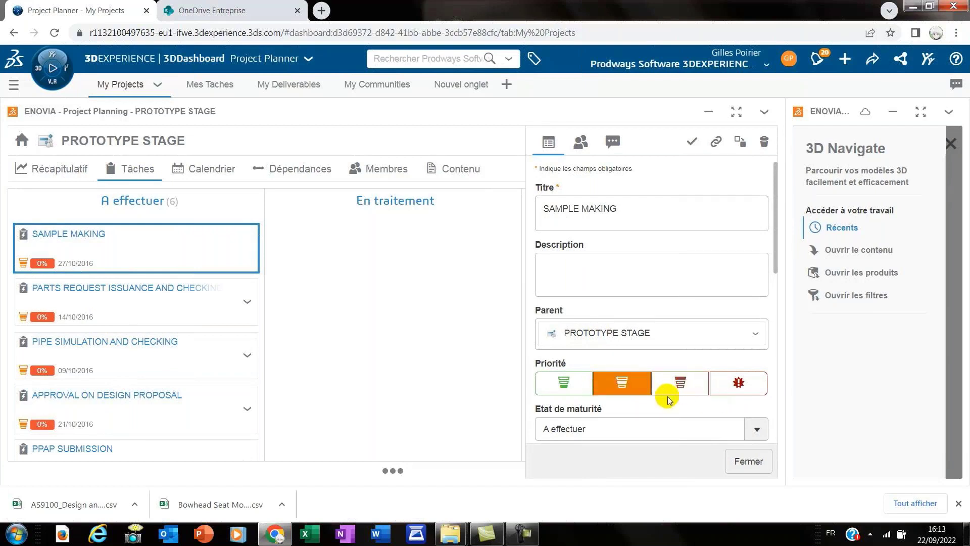
Set the SAMPLE MAKING task's completion to 40% and check its dates, attachments and deliverables fields
{"action": "scroll", "coordinate": [672, 394], "scroll_direction": "down", "scroll_amount": 4}
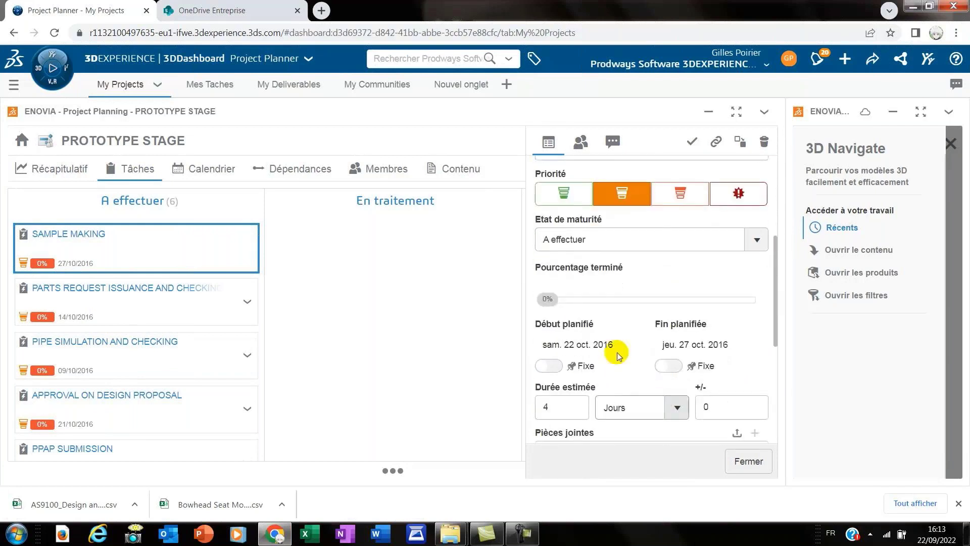
{"action": "left_click", "coordinate": [549, 297]}
{"action": "left_click_drag", "start_coordinate": [561, 300], "coordinate": [631, 300]}
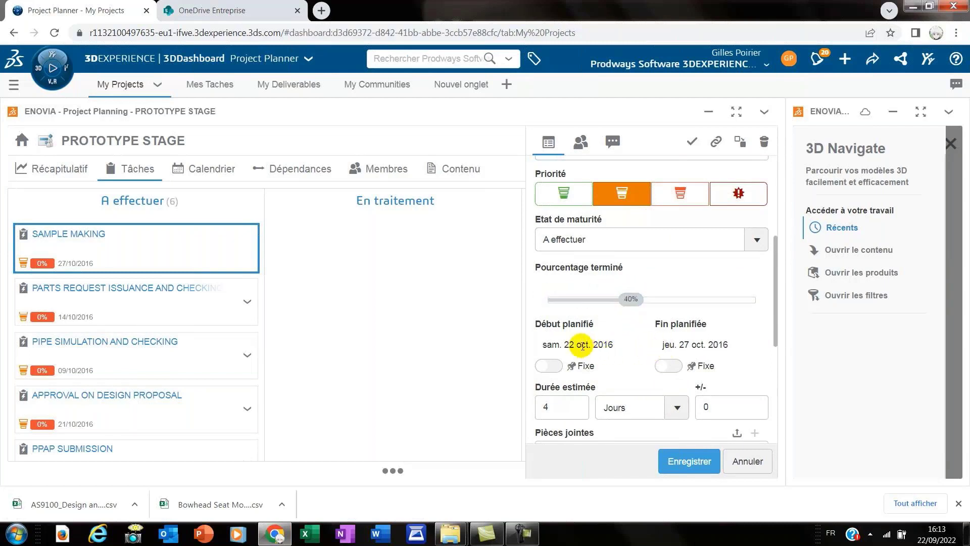
{"action": "scroll", "coordinate": [649, 392], "scroll_direction": "down", "scroll_amount": 1}
{"action": "scroll", "coordinate": [649, 391], "scroll_direction": "down", "scroll_amount": 1}
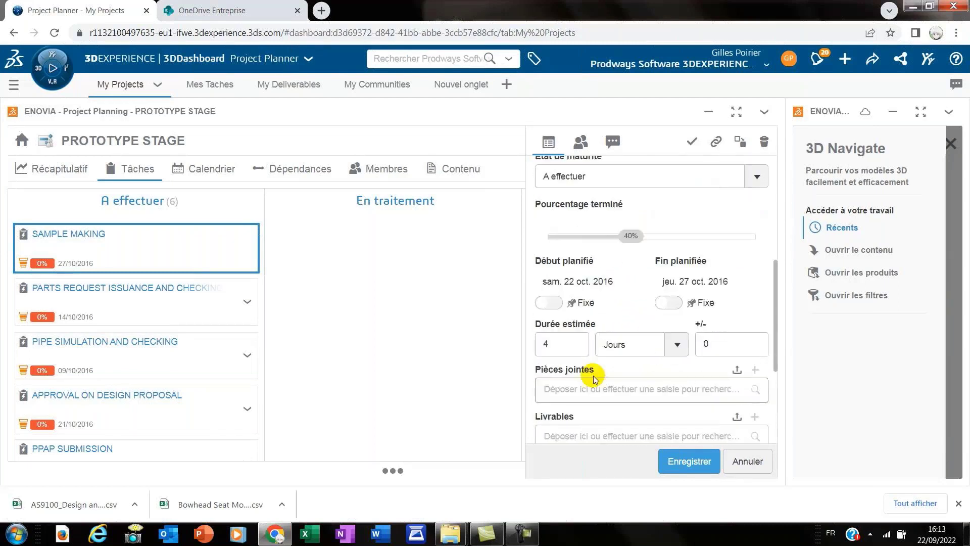
{"action": "scroll", "coordinate": [589, 371], "scroll_direction": "down", "scroll_amount": 1}
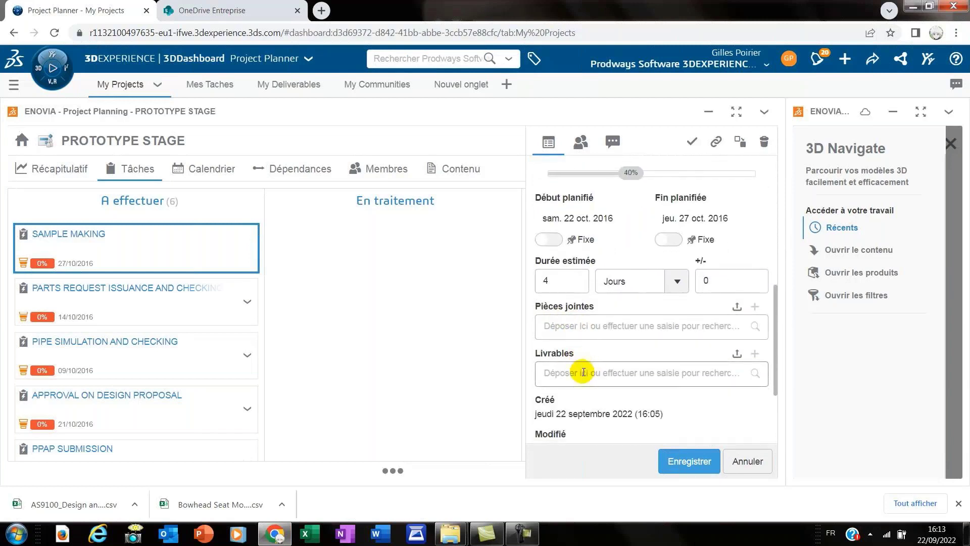
Show the PROTOTYPE STAGE calendar and examine the planning details of the APPROVAL ON DESIGN PROPOSAL task
{"action": "left_click", "coordinate": [207, 167]}
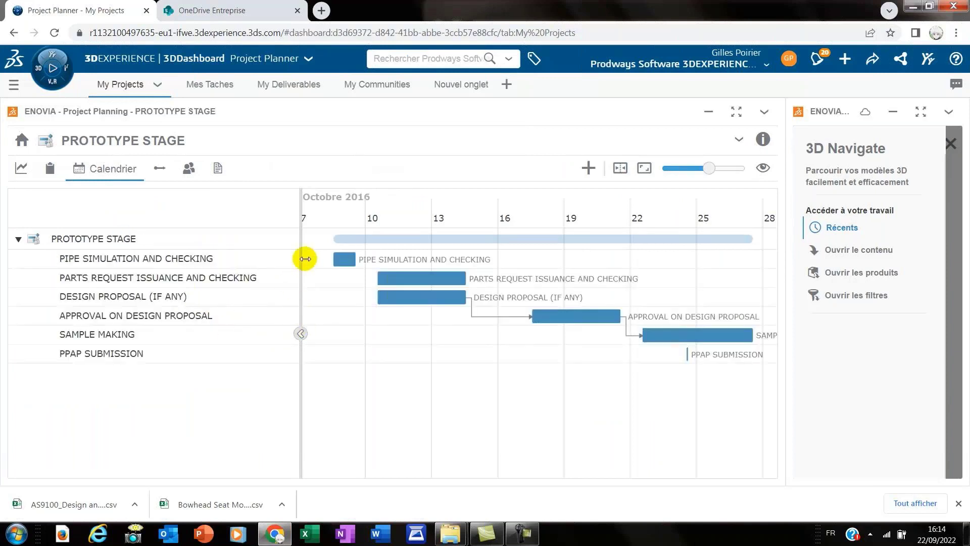
{"action": "left_click_drag", "start_coordinate": [305, 278], "coordinate": [312, 280]}
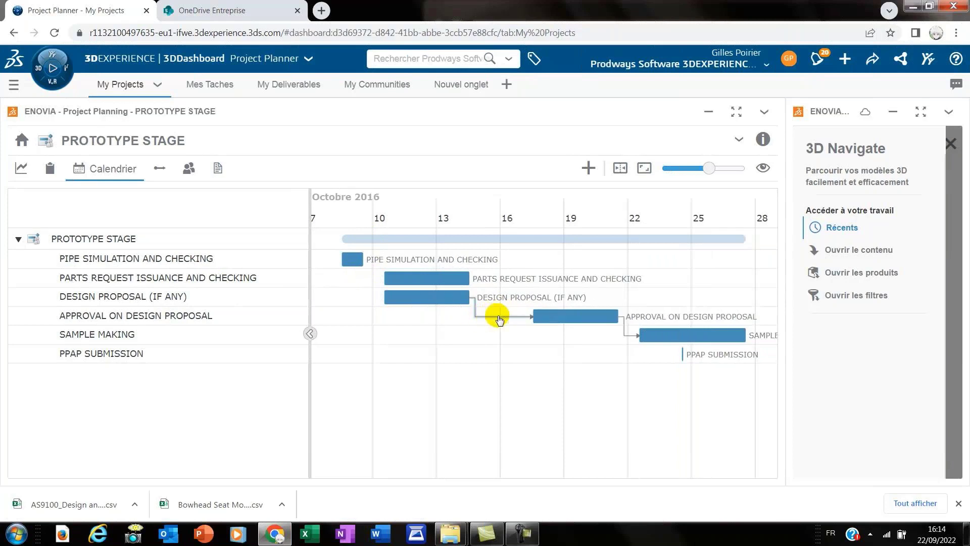
{"action": "left_click", "coordinate": [553, 322]}
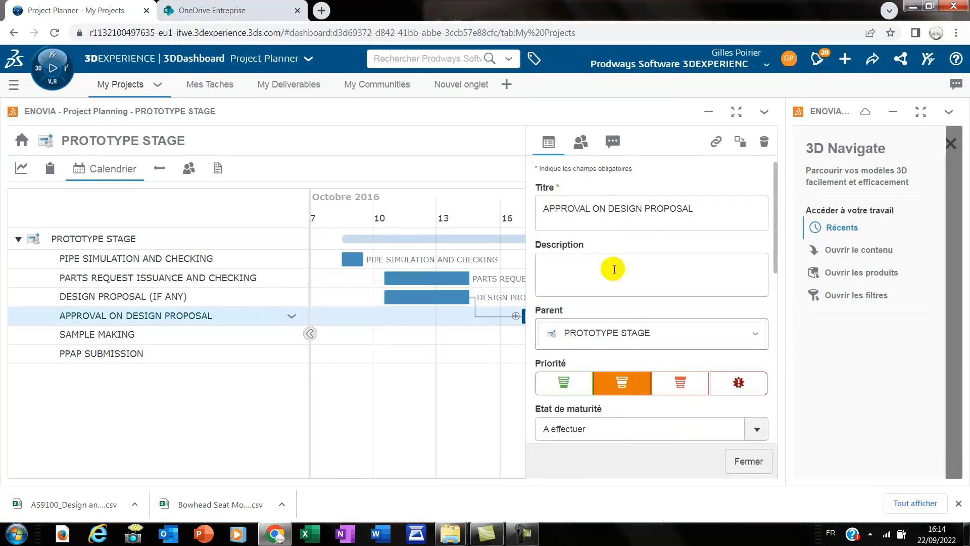
{"action": "scroll", "coordinate": [615, 379], "scroll_direction": "down", "scroll_amount": 2}
{"action": "scroll", "coordinate": [614, 379], "scroll_direction": "down", "scroll_amount": 3}
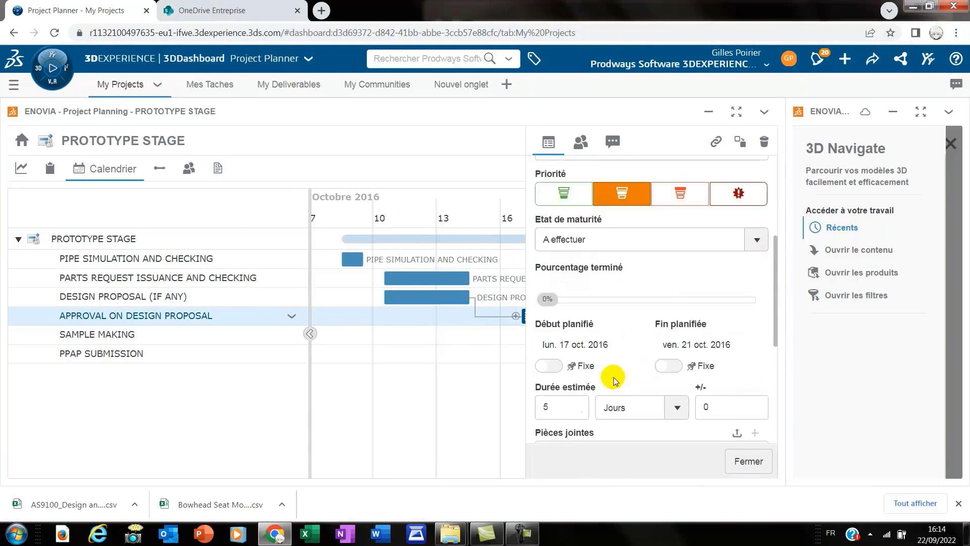
Examine the planning details of the PPAP SUBMISSION task and show the dependencies of PROTOTYPE STAGE
{"action": "left_click", "coordinate": [734, 459]}
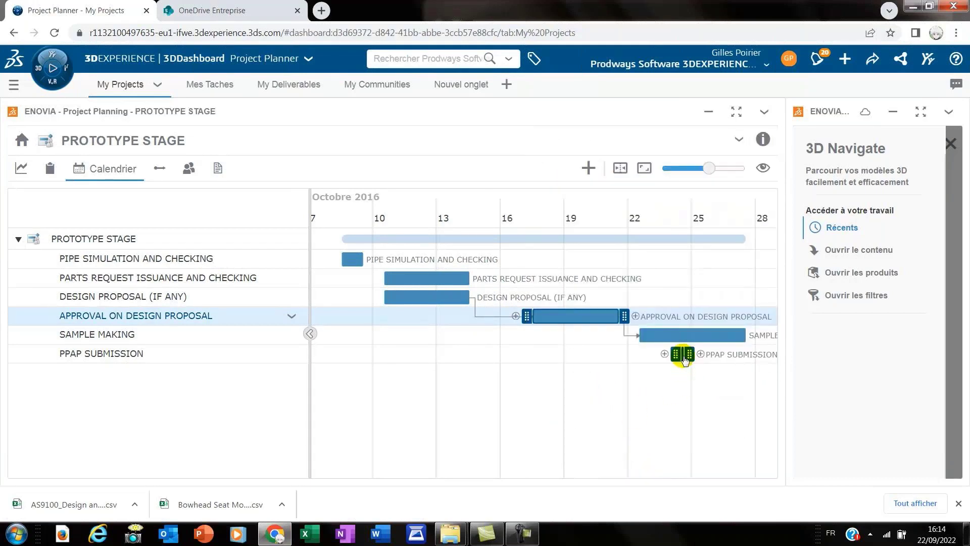
{"action": "left_click", "coordinate": [683, 355]}
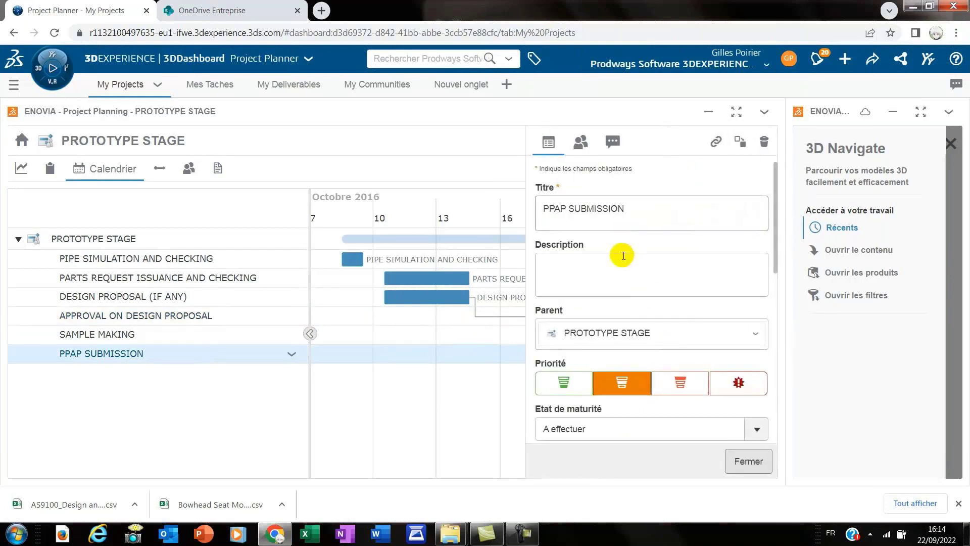
{"action": "scroll", "coordinate": [623, 339], "scroll_direction": "down", "scroll_amount": 2}
{"action": "scroll", "coordinate": [623, 339], "scroll_direction": "down", "scroll_amount": 5}
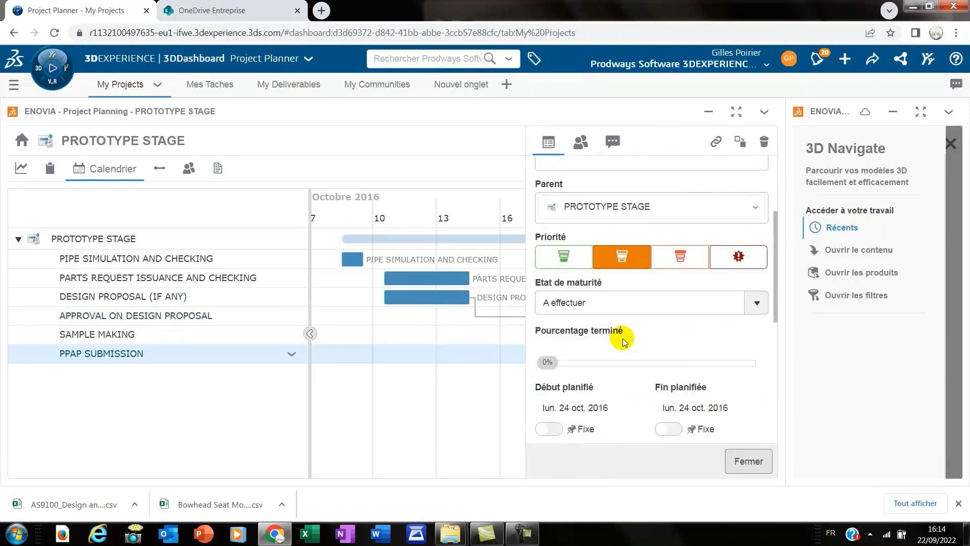
{"action": "scroll", "coordinate": [624, 354], "scroll_direction": "down", "scroll_amount": 2}
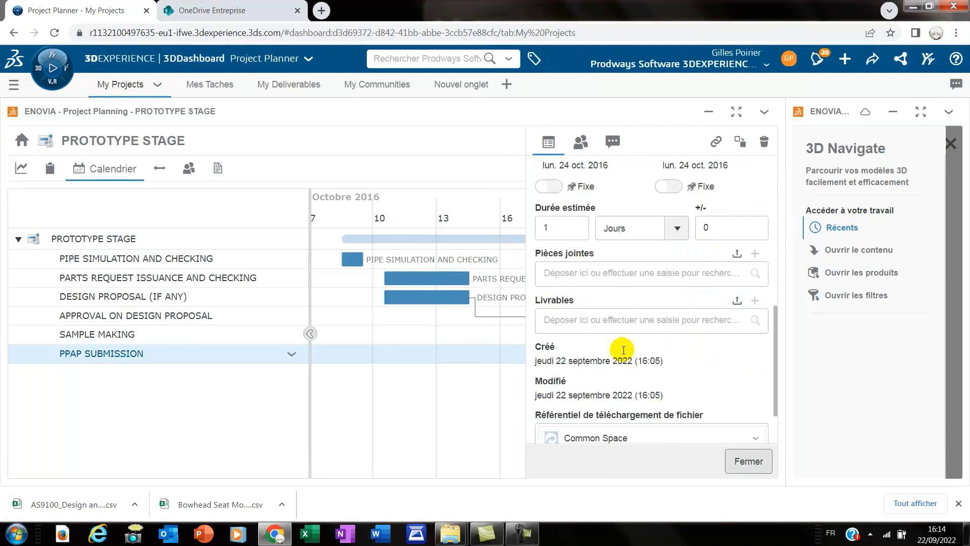
{"action": "left_click", "coordinate": [749, 461]}
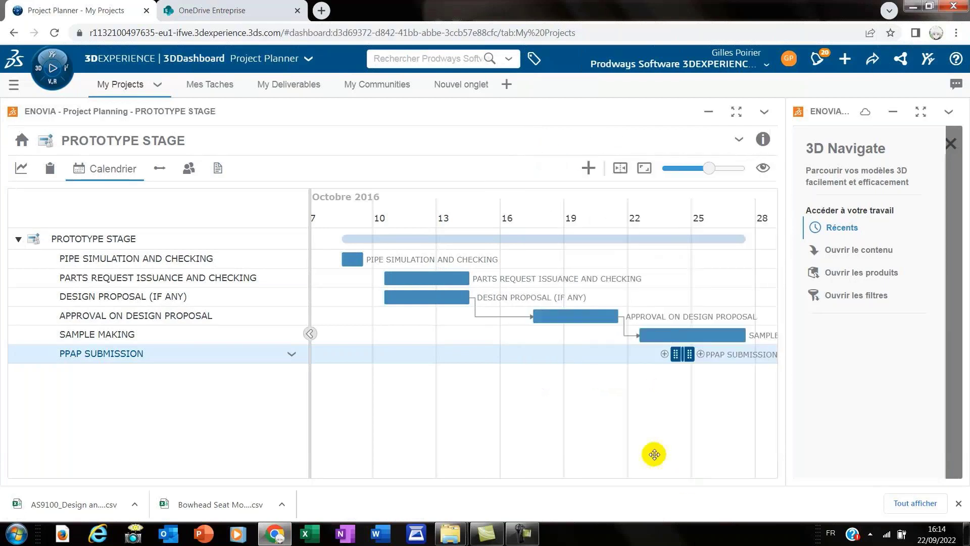
{"action": "left_click", "coordinate": [163, 172]}
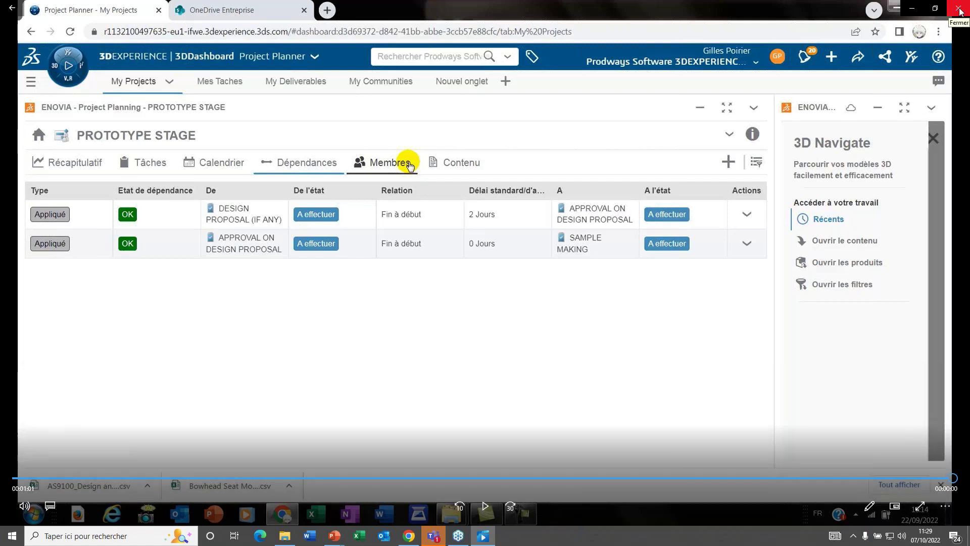
{"action": "left_click", "coordinate": [959, 10]}
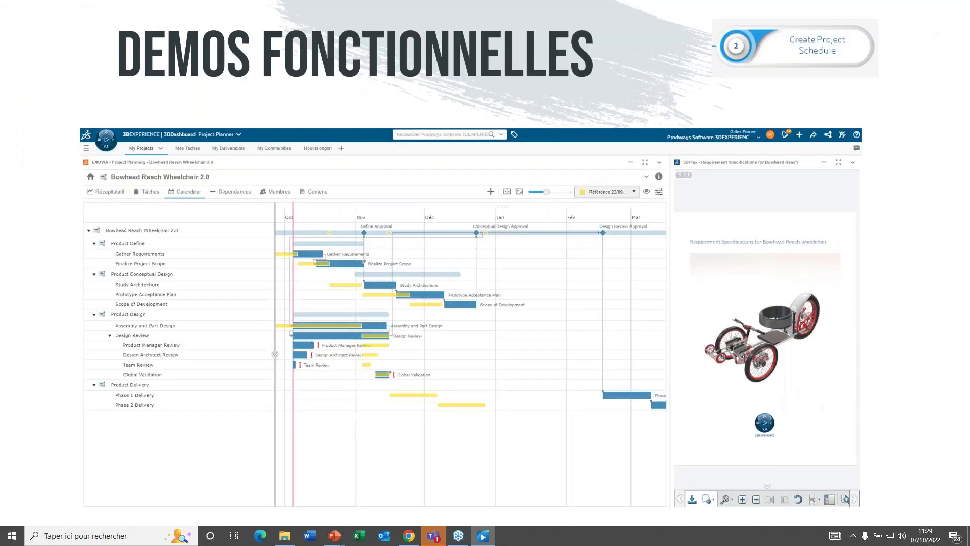
{"action": "left_click", "coordinate": [313, 305]}
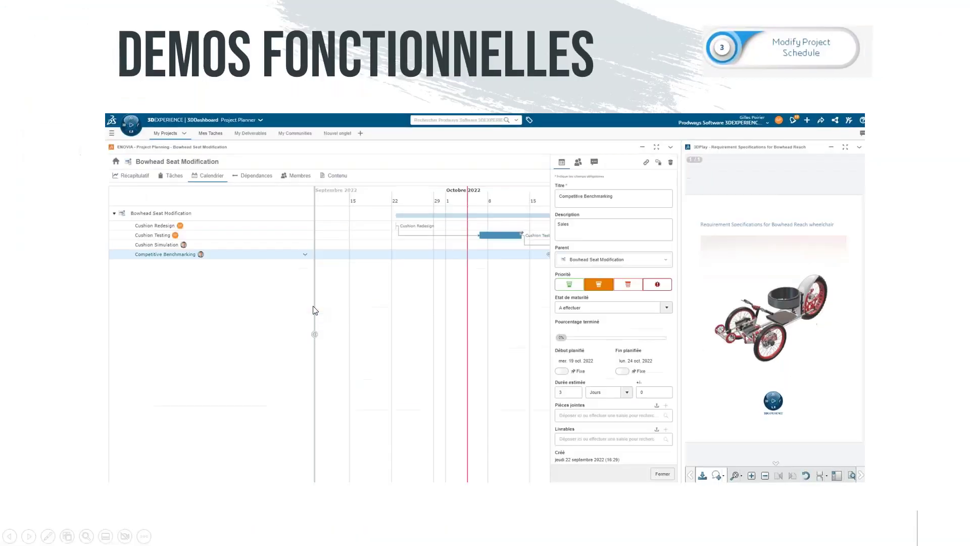
{"action": "left_click", "coordinate": [323, 291]}
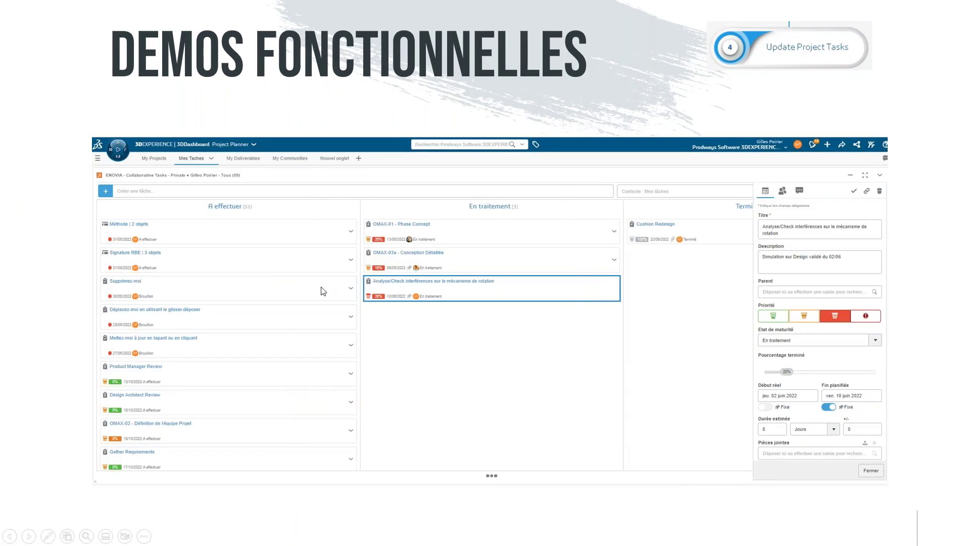
{"action": "key", "text": "Left"}
{"action": "key", "text": "Left"}
{"action": "key", "text": "Right"}
{"action": "key", "text": "Right"}
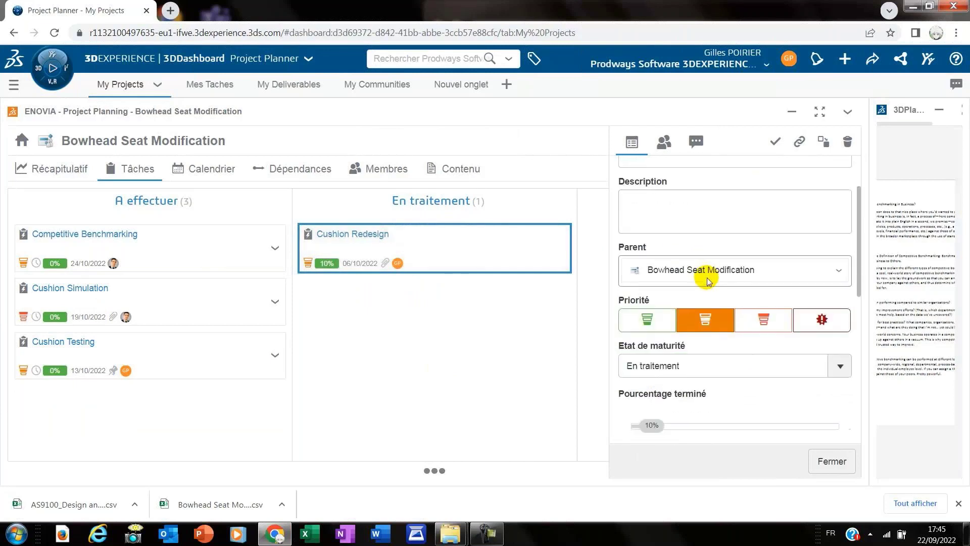
Set the Cushion Redesign task's completion to 100%, add the Requirement Specifications for Bowhead PDF to its deliverables, and save the task
{"action": "scroll", "coordinate": [707, 279], "scroll_direction": "down", "scroll_amount": 1}
{"action": "left_click_drag", "start_coordinate": [652, 300], "coordinate": [850, 313]}
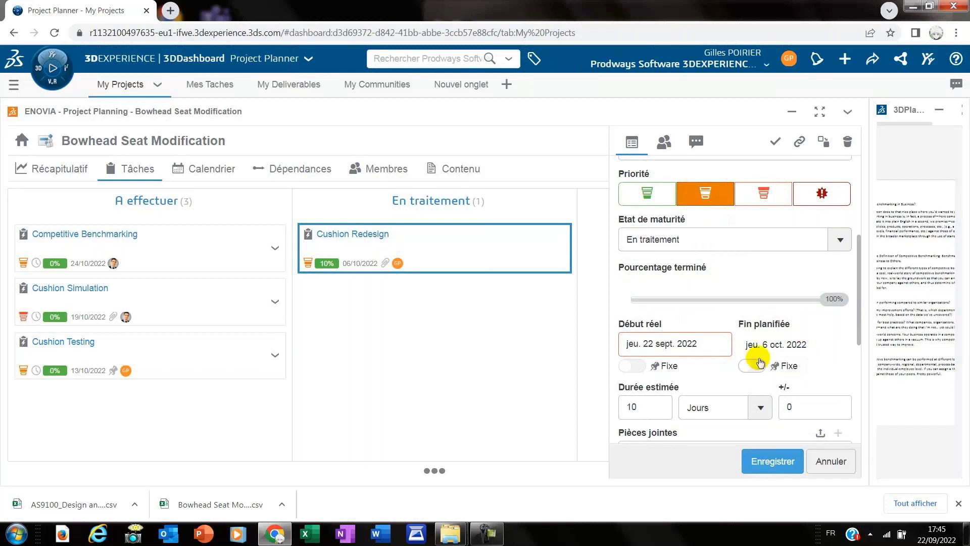
{"action": "scroll", "coordinate": [758, 358], "scroll_direction": "down", "scroll_amount": 2}
{"action": "mouse_move", "coordinate": [449, 533]}
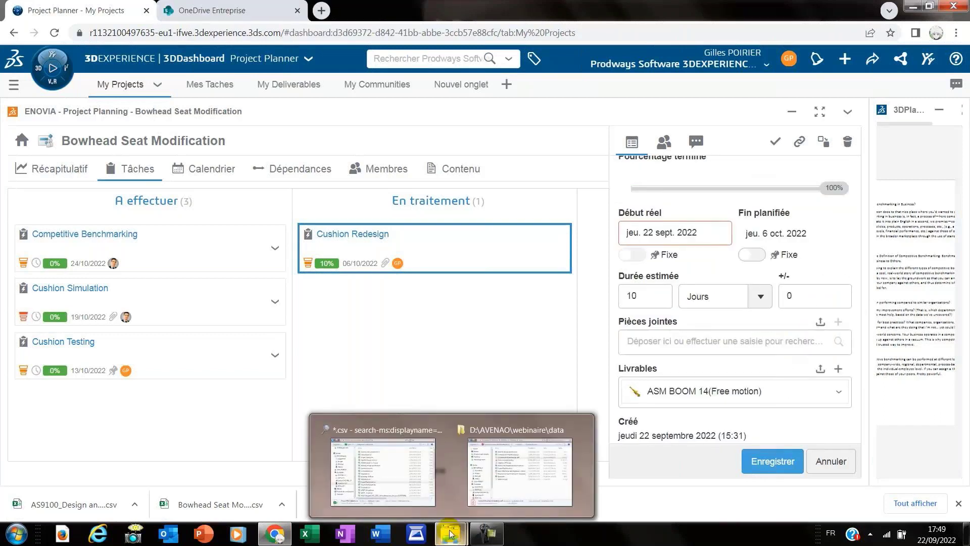
{"action": "left_click", "coordinate": [514, 480]}
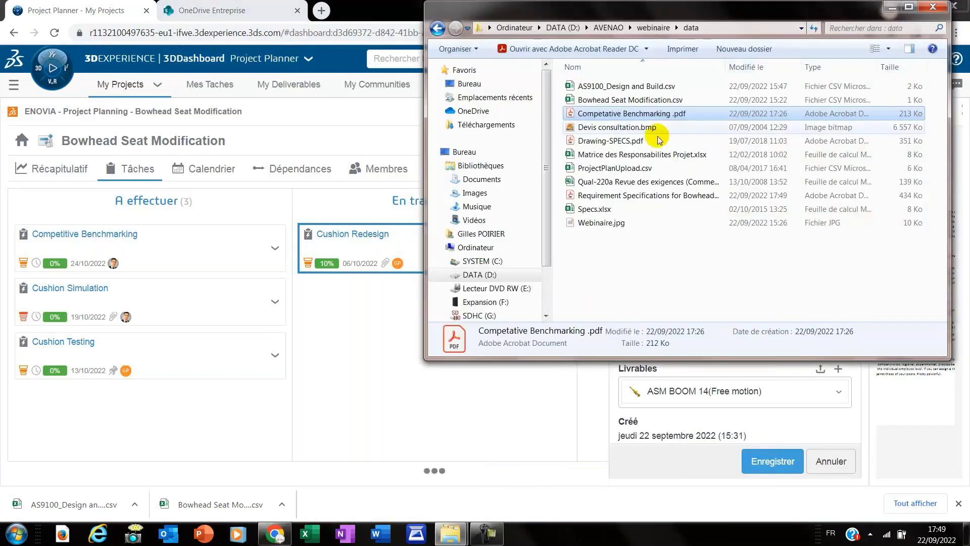
{"action": "left_click", "coordinate": [622, 200]}
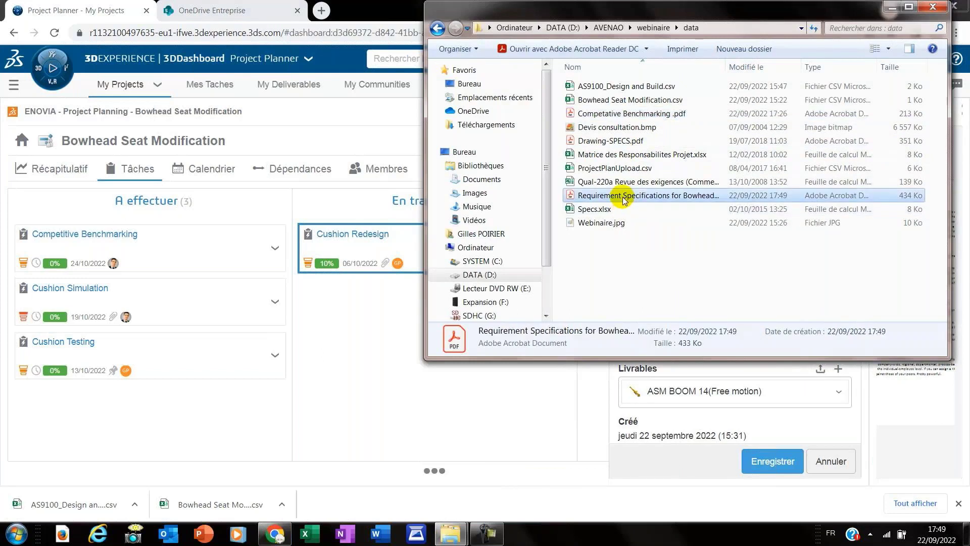
{"action": "left_click_drag", "start_coordinate": [633, 195], "coordinate": [805, 402]}
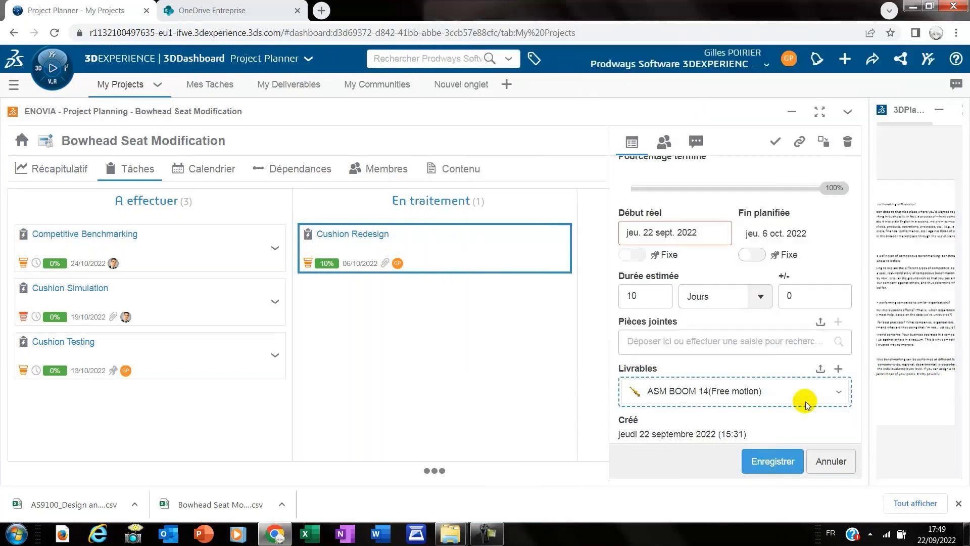
{"action": "left_click", "coordinate": [760, 462]}
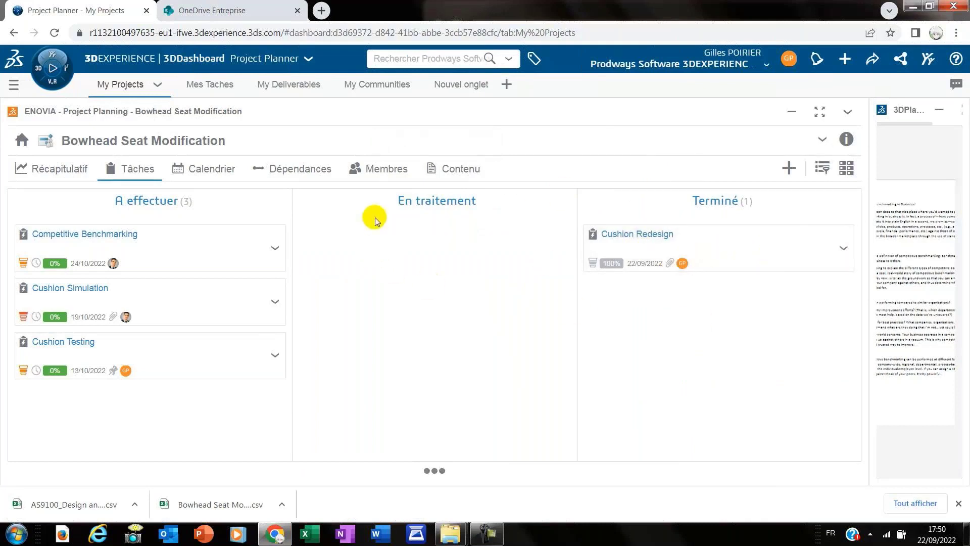
Show the project's content, load the Requirement Specifications for Bowhead Reach document in 3DPlay, and read through it in full screen
{"action": "left_click", "coordinate": [445, 170]}
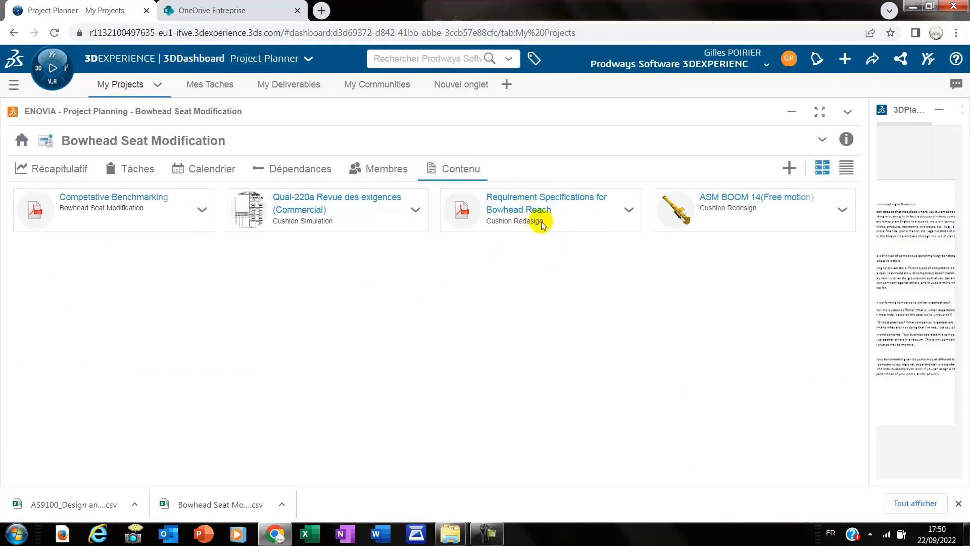
{"action": "left_click_drag", "start_coordinate": [531, 212], "coordinate": [922, 255]}
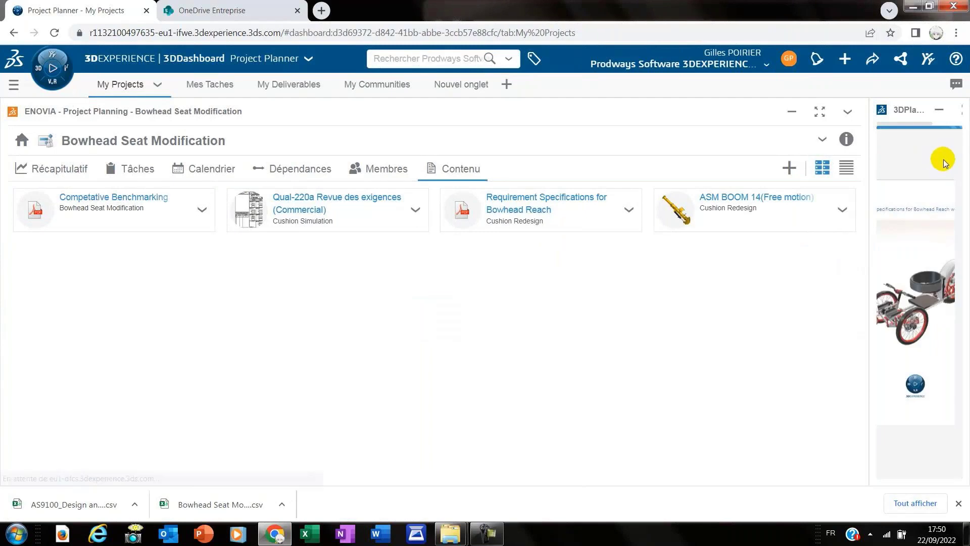
{"action": "left_click", "coordinate": [955, 111]}
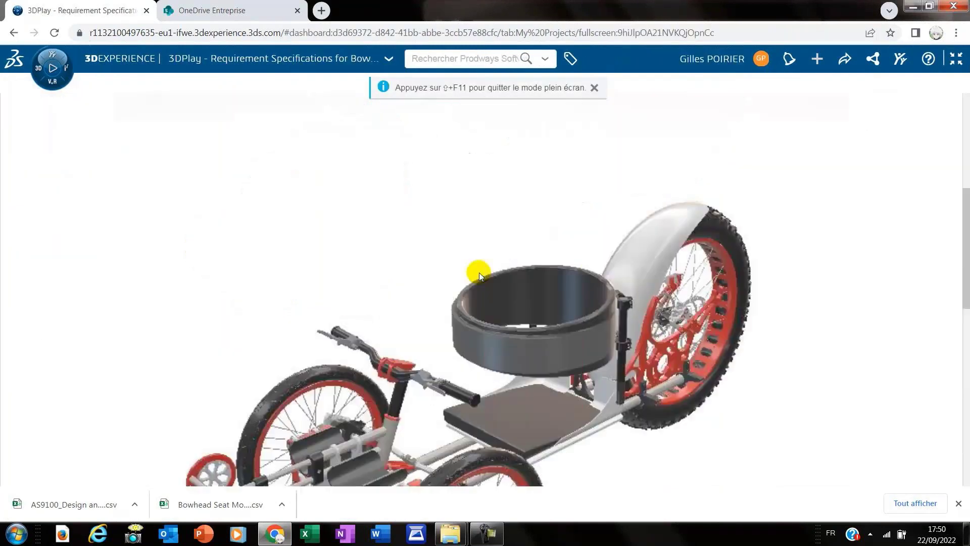
{"action": "scroll", "coordinate": [470, 252], "scroll_direction": "down", "scroll_amount": 5}
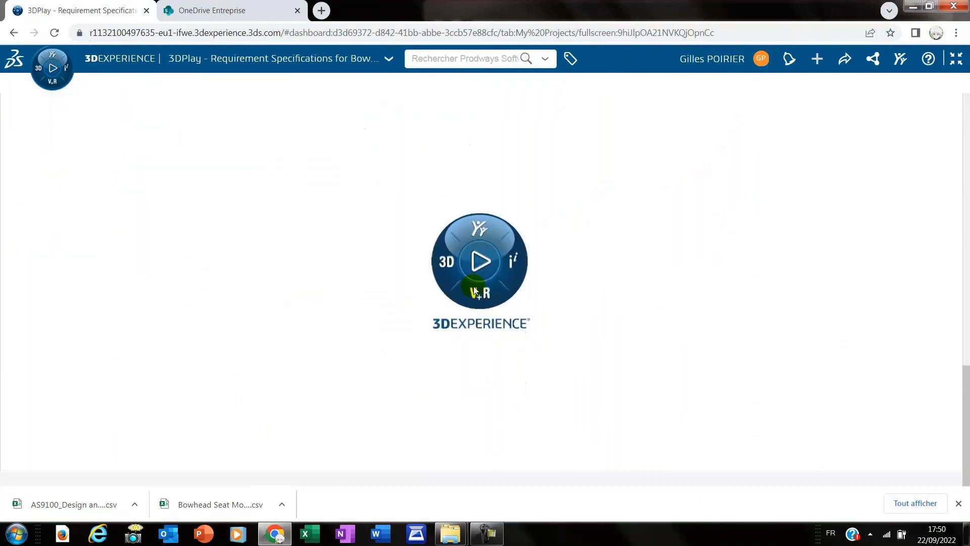
{"action": "scroll", "coordinate": [478, 289], "scroll_direction": "up", "scroll_amount": 5}
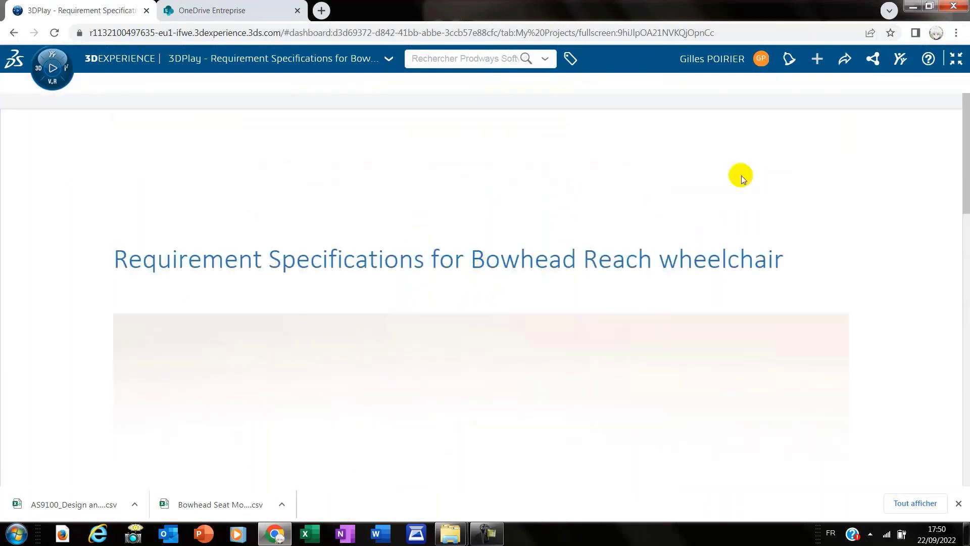
{"action": "left_click", "coordinate": [954, 67]}
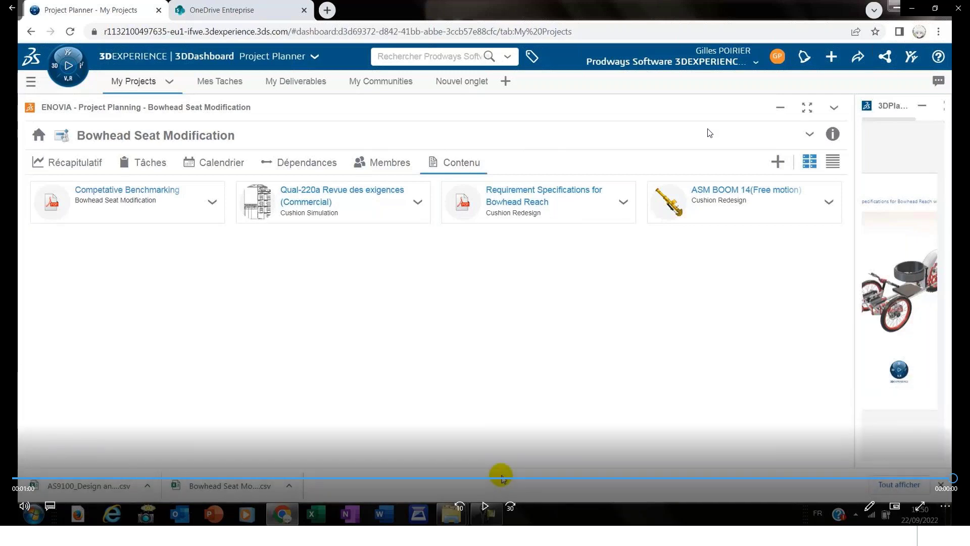
{"action": "left_click", "coordinate": [958, 9]}
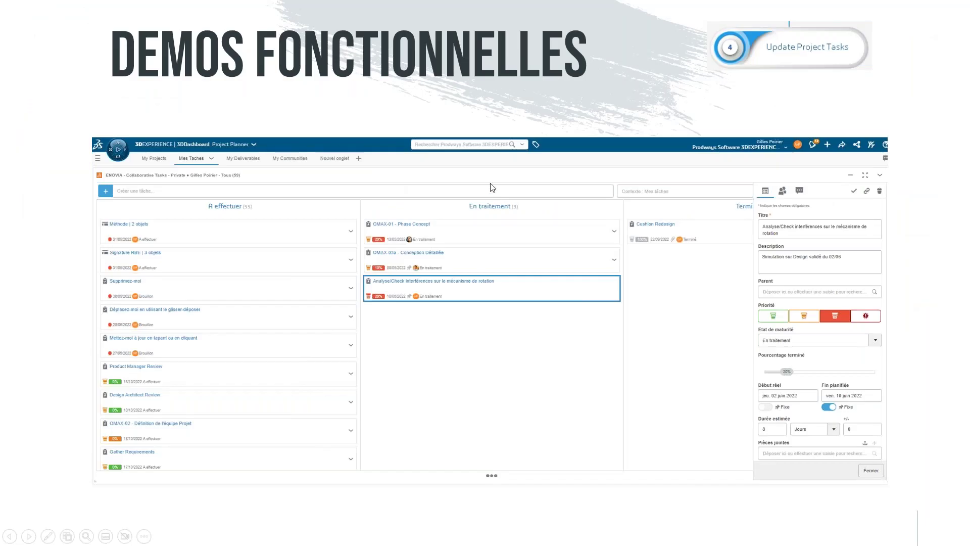
{"action": "left_click", "coordinate": [490, 183]}
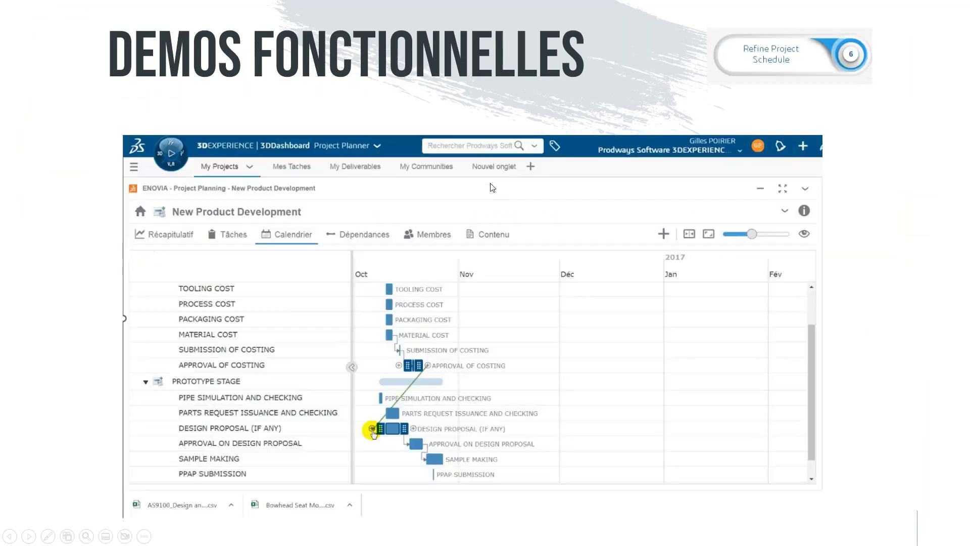
{"action": "key", "text": "Left"}
{"action": "left_click", "coordinate": [514, 172]}
{"action": "left_click", "coordinate": [763, 45]}
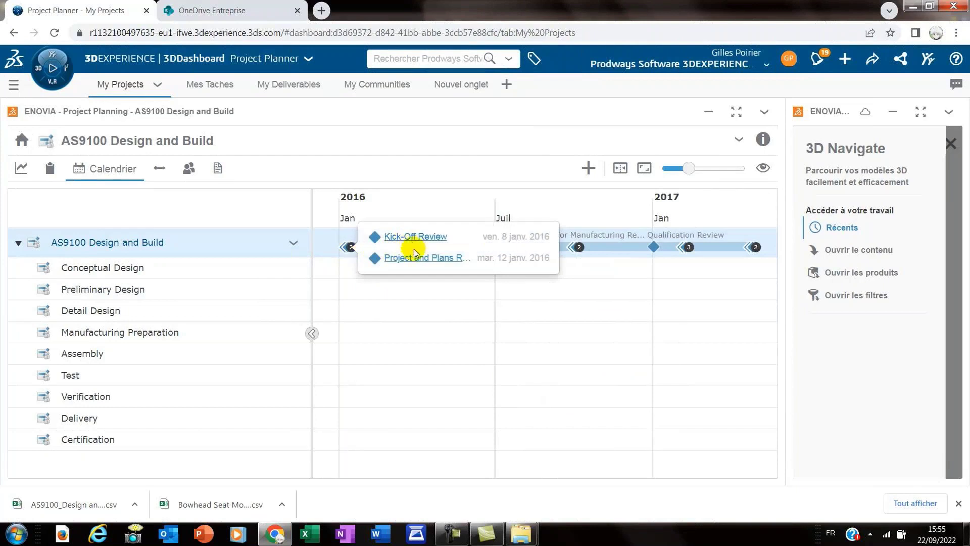
Examine the Kick-Off Review milestone of AS9100 Design and Build, including its available types and its dates
{"action": "left_click", "coordinate": [414, 237]}
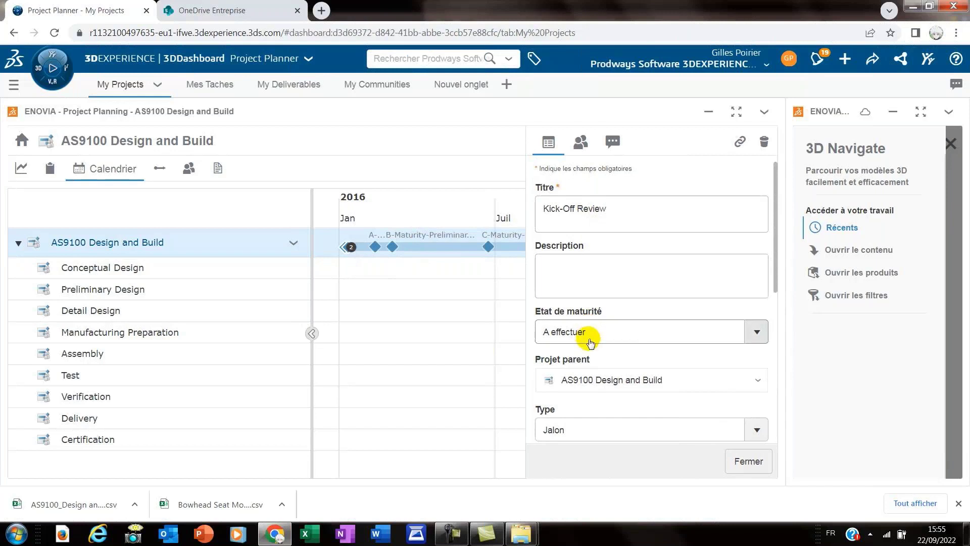
{"action": "scroll", "coordinate": [591, 334], "scroll_direction": "down", "scroll_amount": 2}
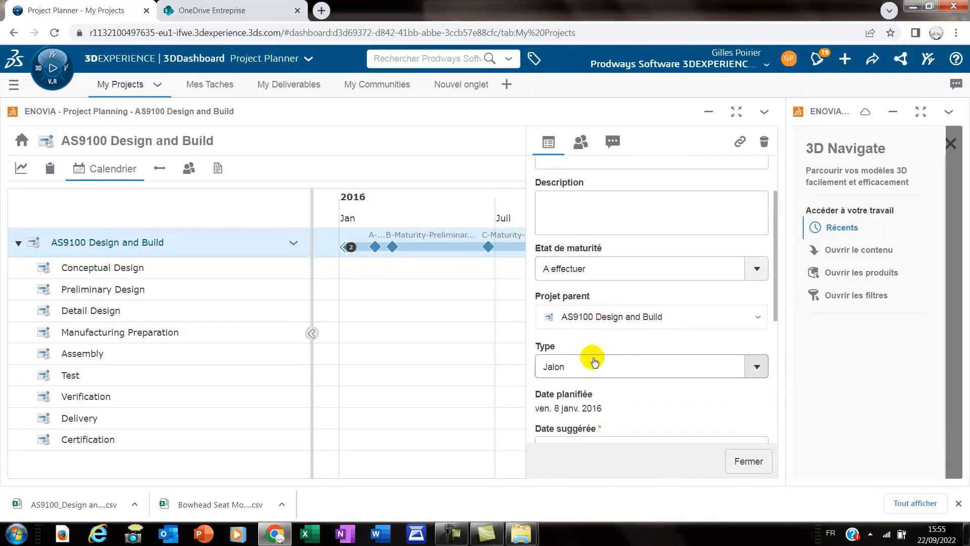
{"action": "scroll", "coordinate": [591, 359], "scroll_direction": "down", "scroll_amount": 2}
{"action": "left_click", "coordinate": [755, 304]}
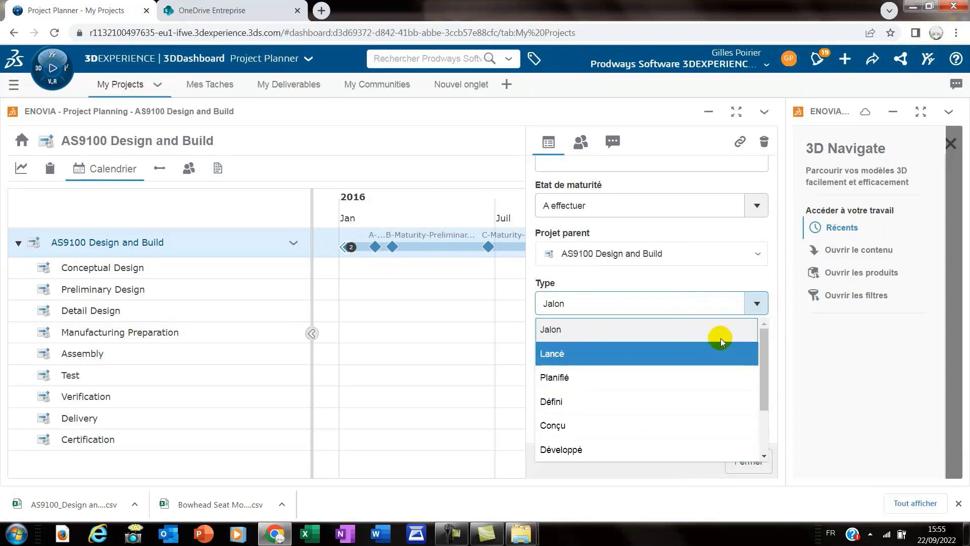
{"action": "left_click", "coordinate": [729, 277]}
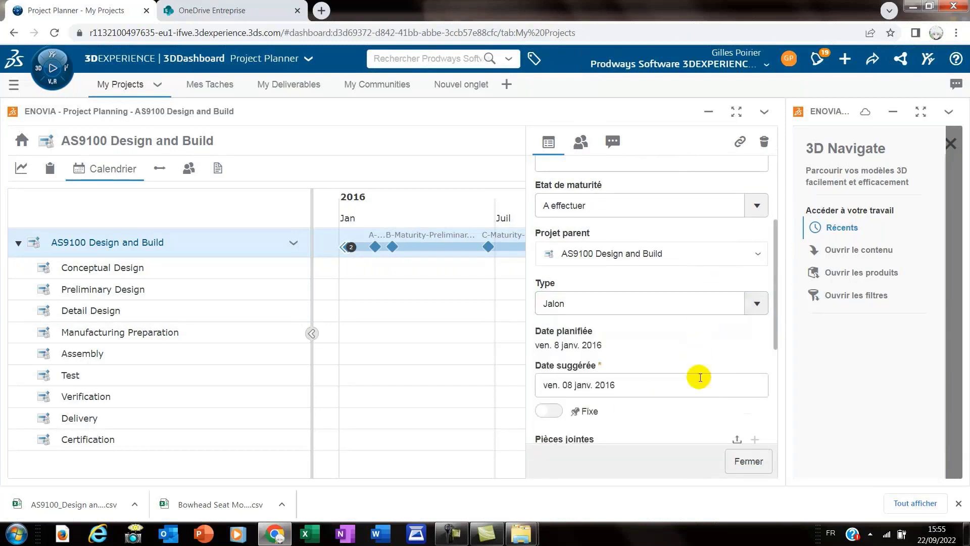
{"action": "left_click", "coordinate": [749, 462]}
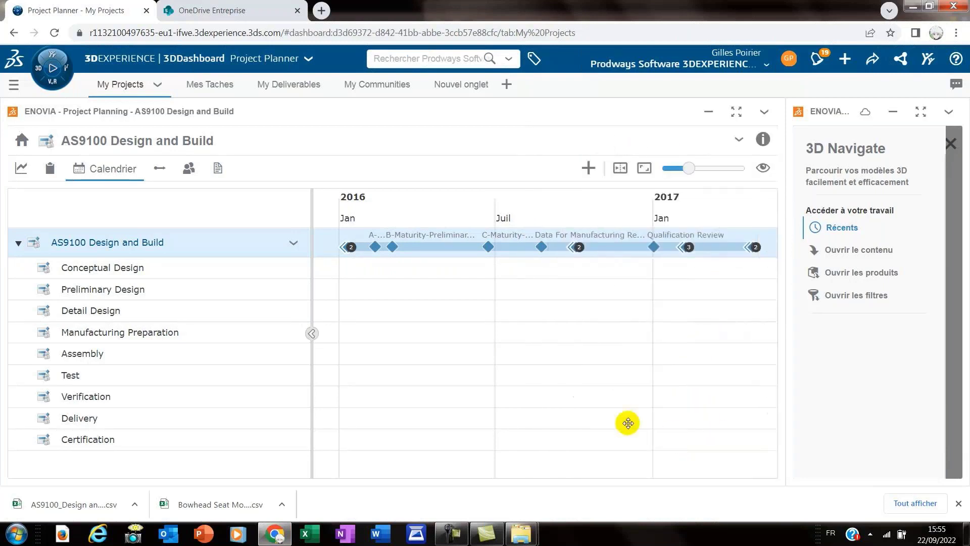
Examine the details of the B-Maturity-Preliminary Design Review milestone
{"action": "left_click", "coordinate": [393, 249]}
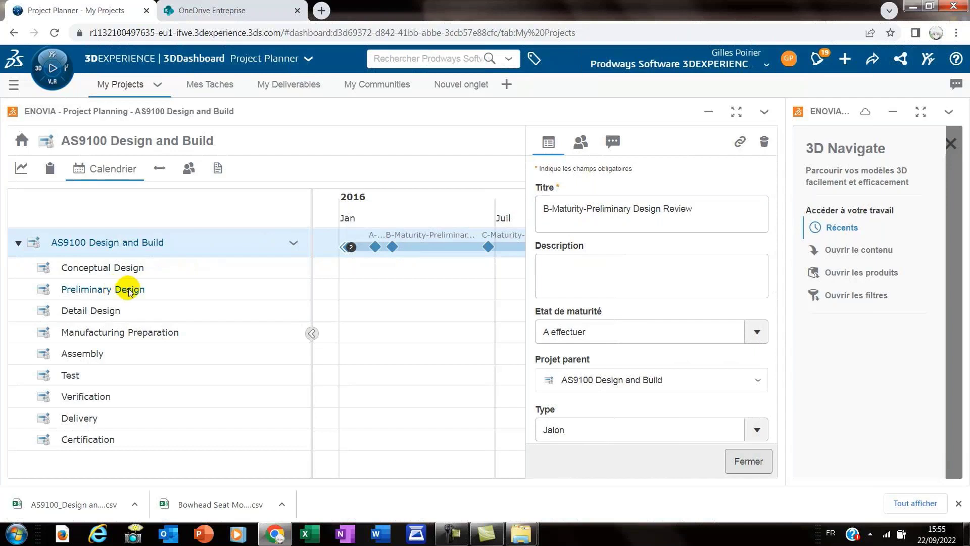
{"action": "scroll", "coordinate": [602, 318], "scroll_direction": "down", "scroll_amount": 1}
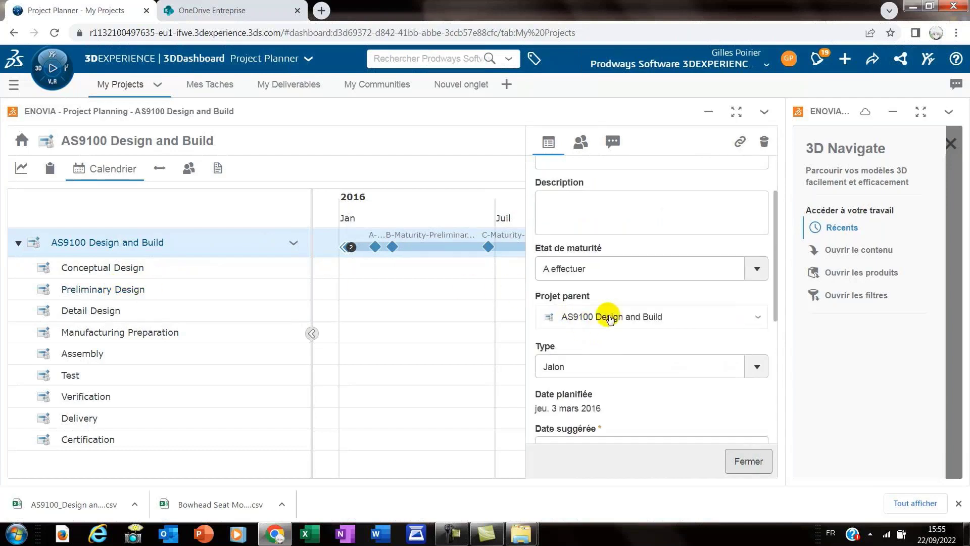